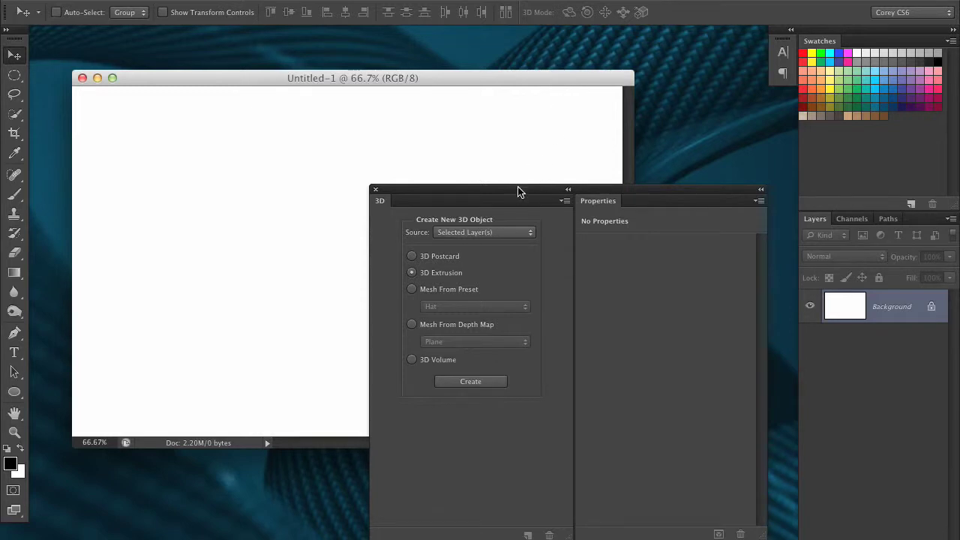
Drag the floating 3D and Properties panel group aside on the screen
drag(518, 188, 554, 201)
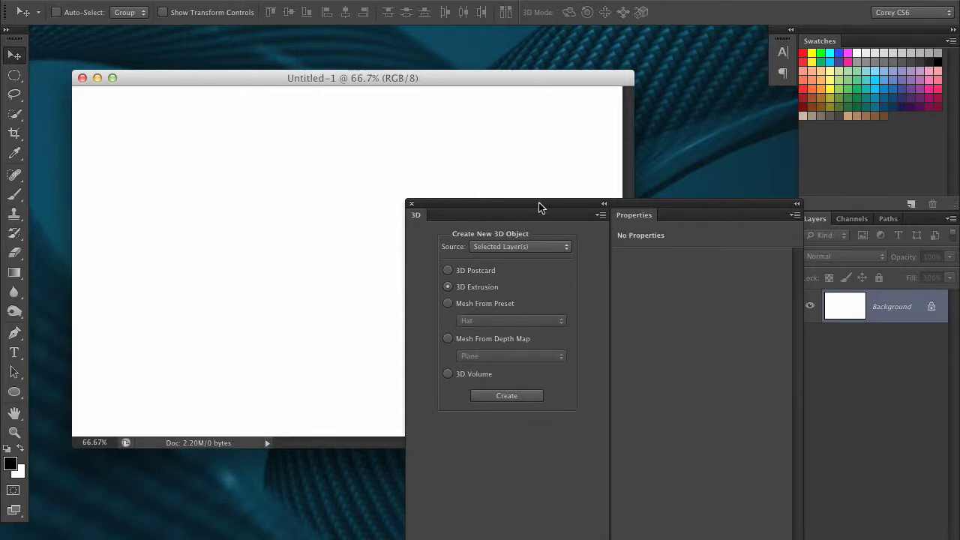
drag(541, 204, 506, 185)
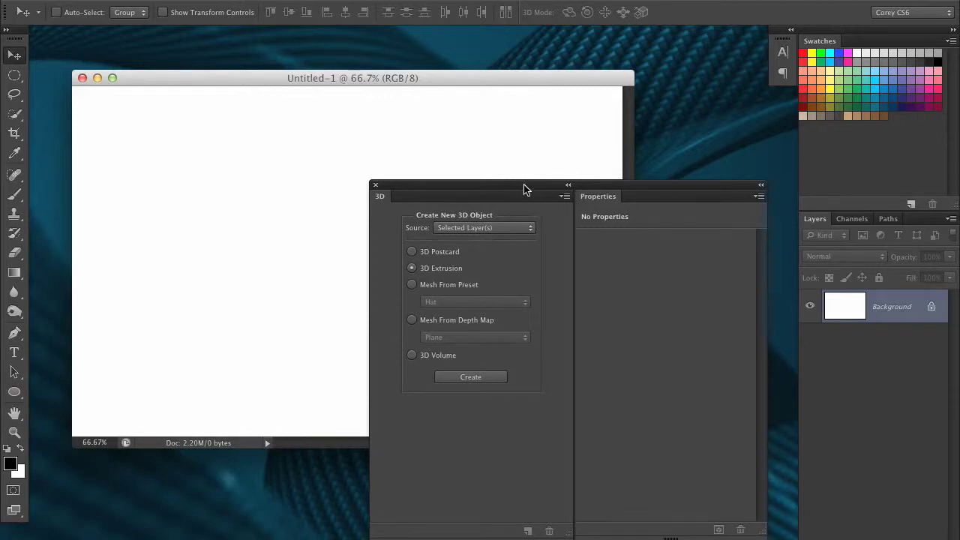
drag(535, 196, 526, 186)
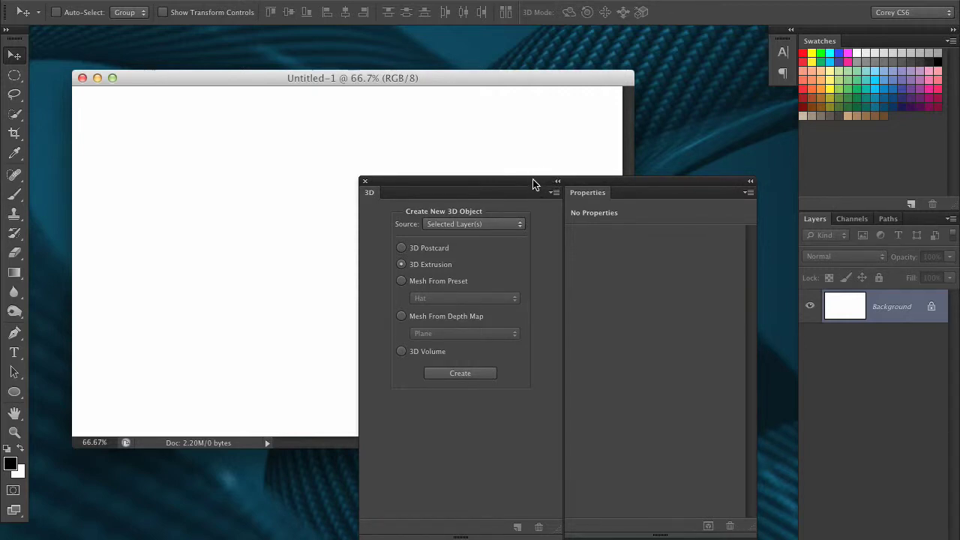
drag(527, 187, 553, 202)
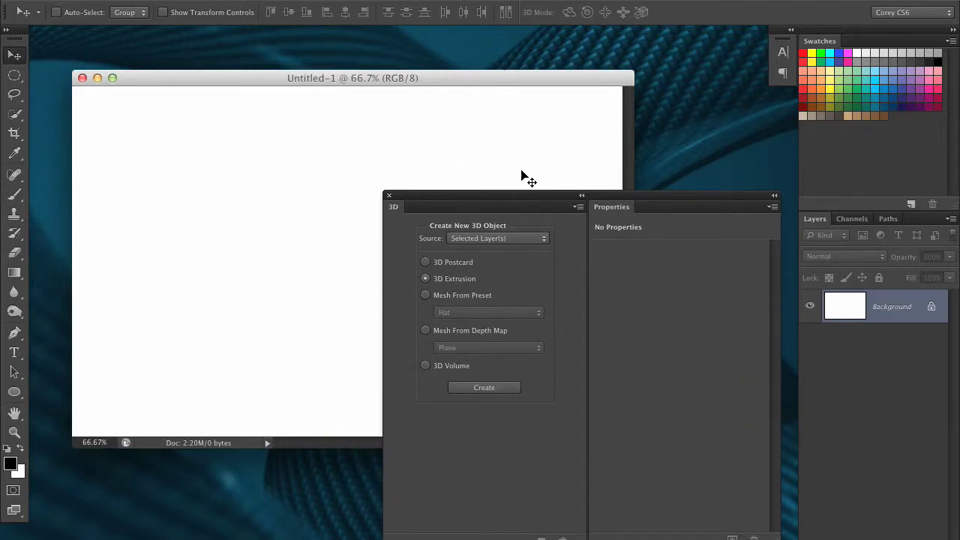
drag(505, 200, 713, 248)
Select the Pen Tool, clear the panels off the Layers list, and add a new layer
drag(15, 333, 73, 330)
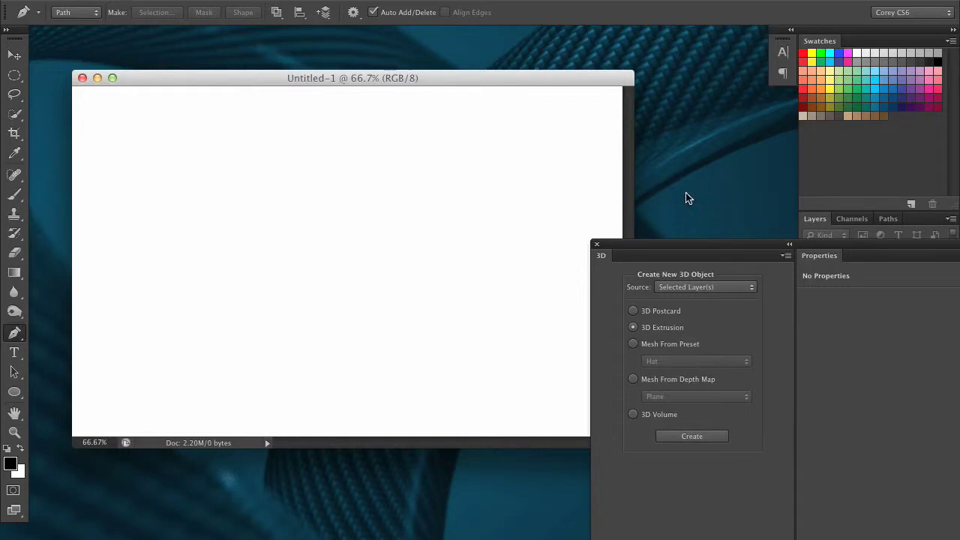
drag(721, 256, 413, 289)
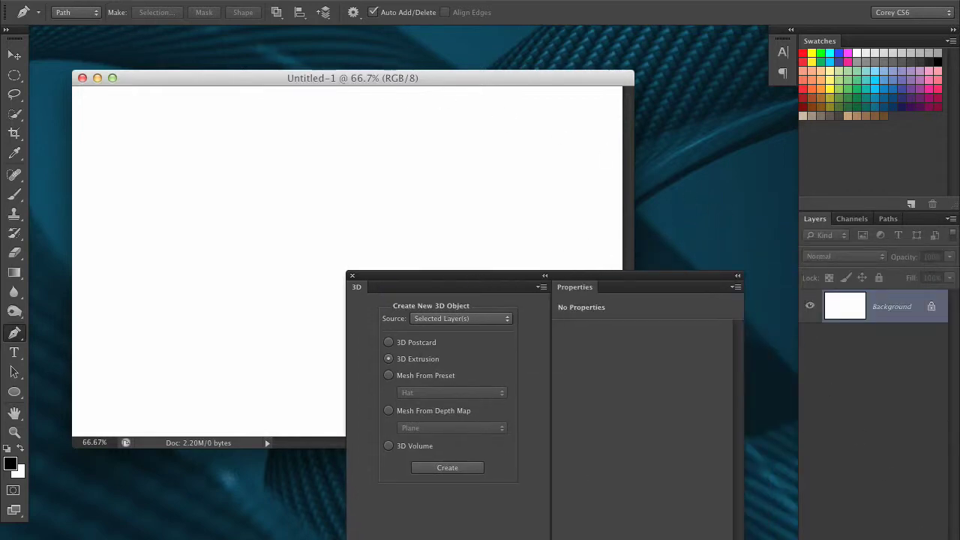
key(alt+shift+super+n)
Trace the goblet profile's flat base, curved foot and stem up to the bowl
drag(568, 288, 629, 484)
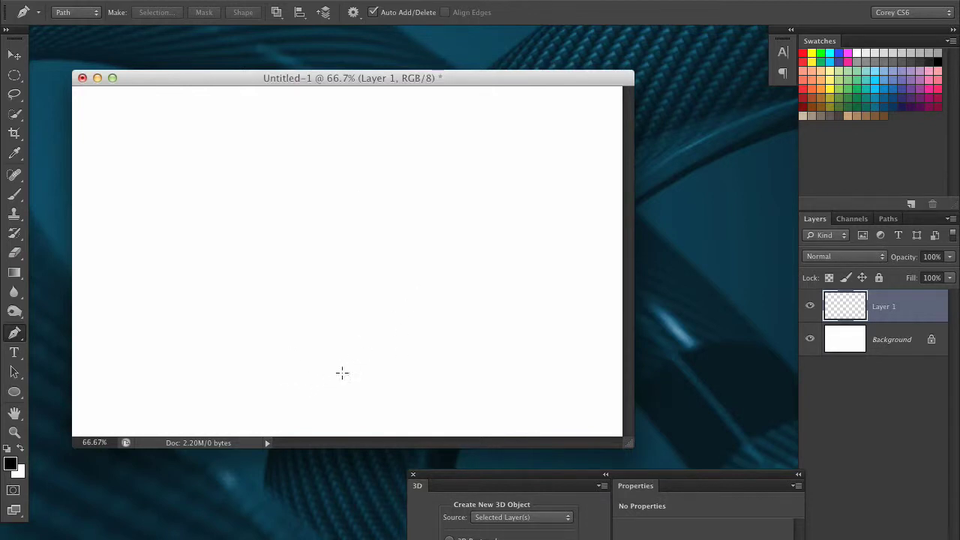
click(337, 389)
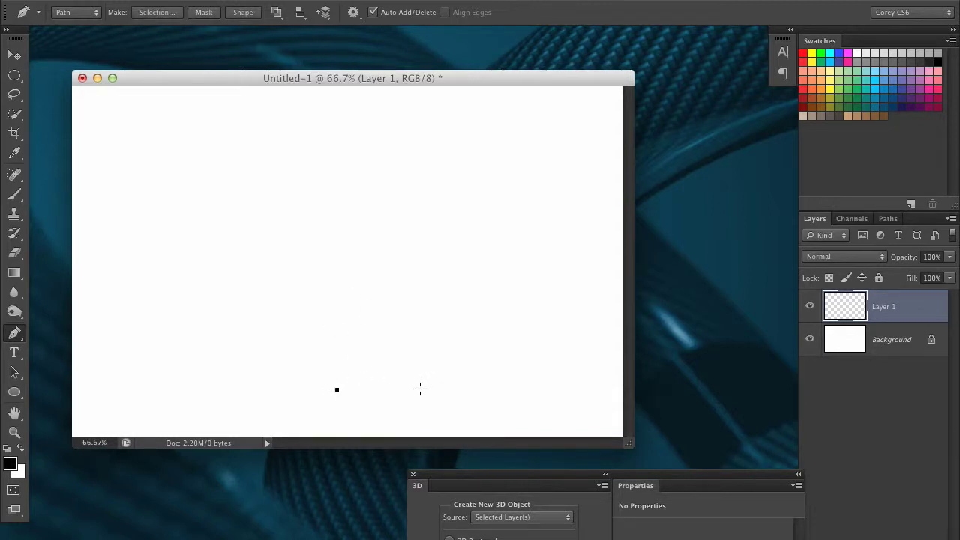
click(420, 389)
drag(393, 372, 364, 366)
drag(358, 289, 379, 262)
click(386, 265)
Place a handle-free rim point, curve the bowl's inner side, and close the path at the start
drag(426, 166, 402, 102)
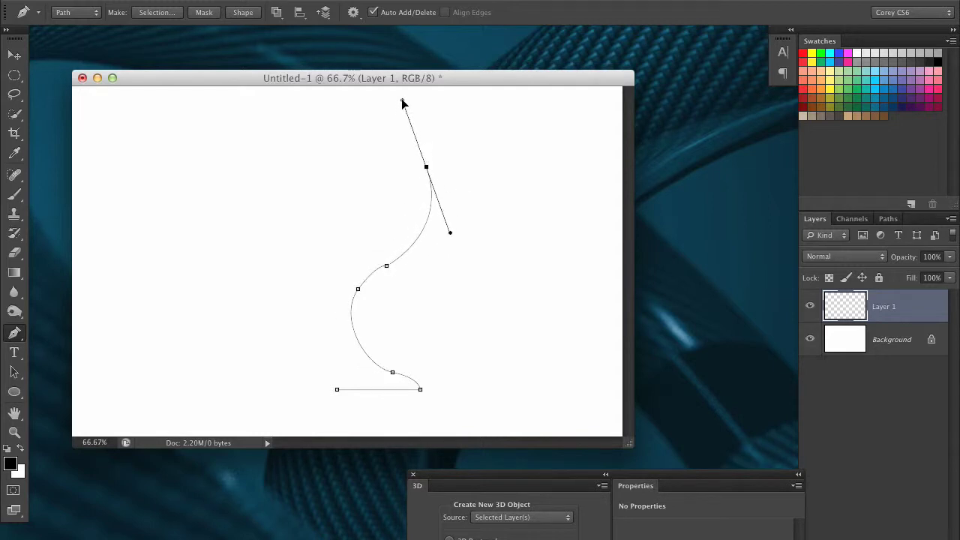
key(super+z)
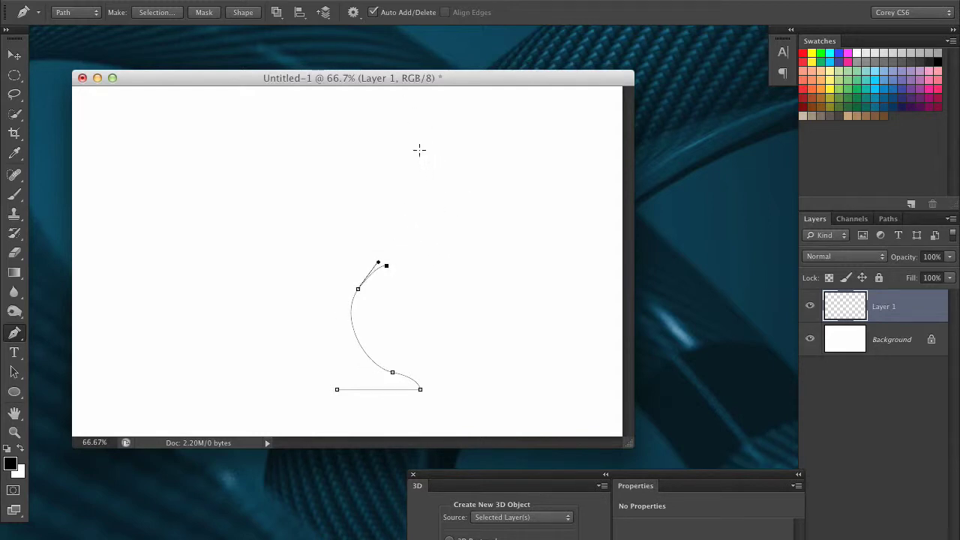
drag(420, 152, 390, 78)
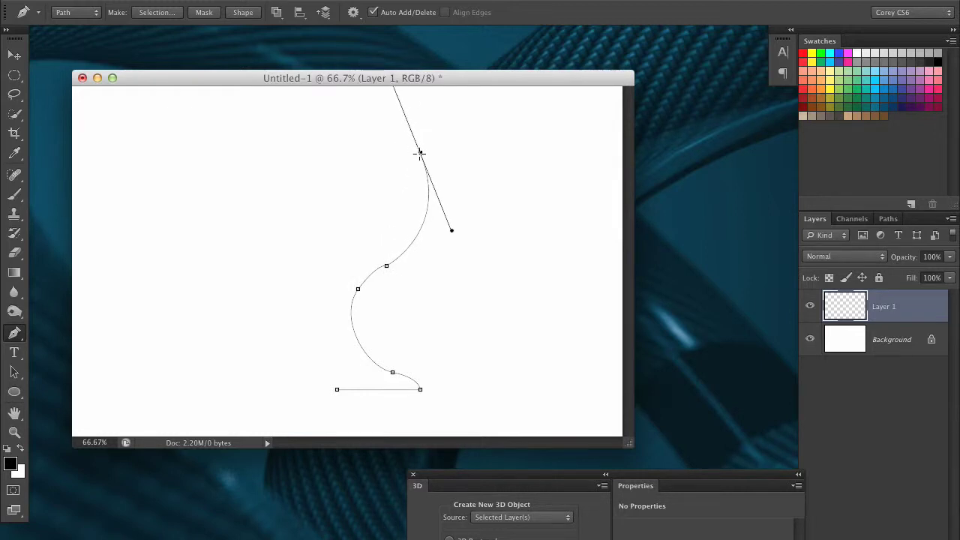
alt+click(420, 153)
alt+click(417, 153)
drag(401, 247, 363, 273)
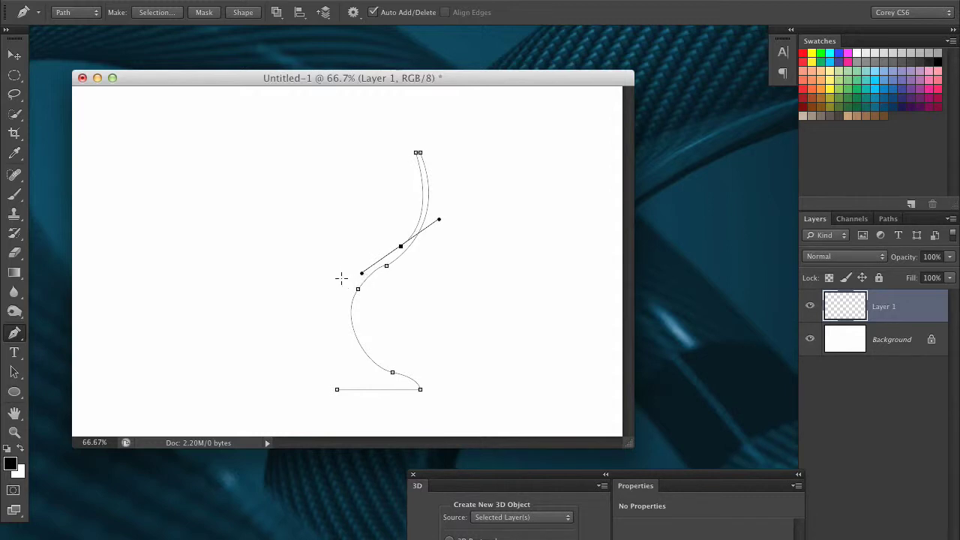
click(337, 279)
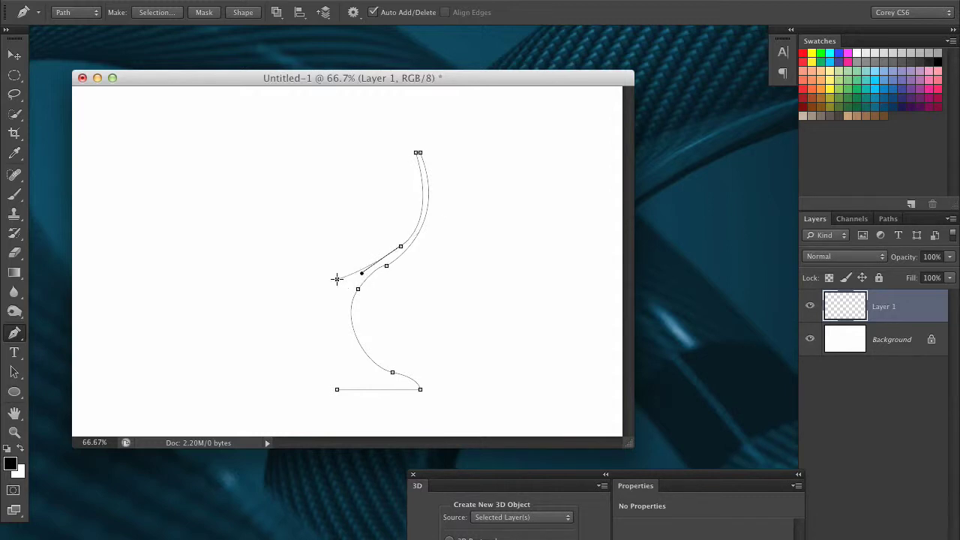
click(337, 390)
Move the closed profile path up and slightly right with the Path Selection tool
click(13, 373)
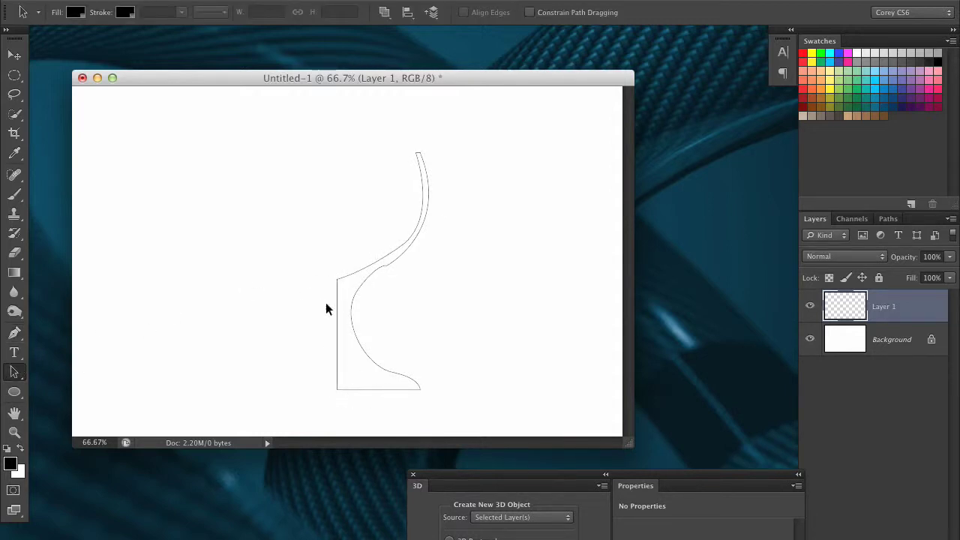
mouse_move(349, 298)
mouse_down()
mouse_move(350, 271)
mouse_move(357, 284)
mouse_up()
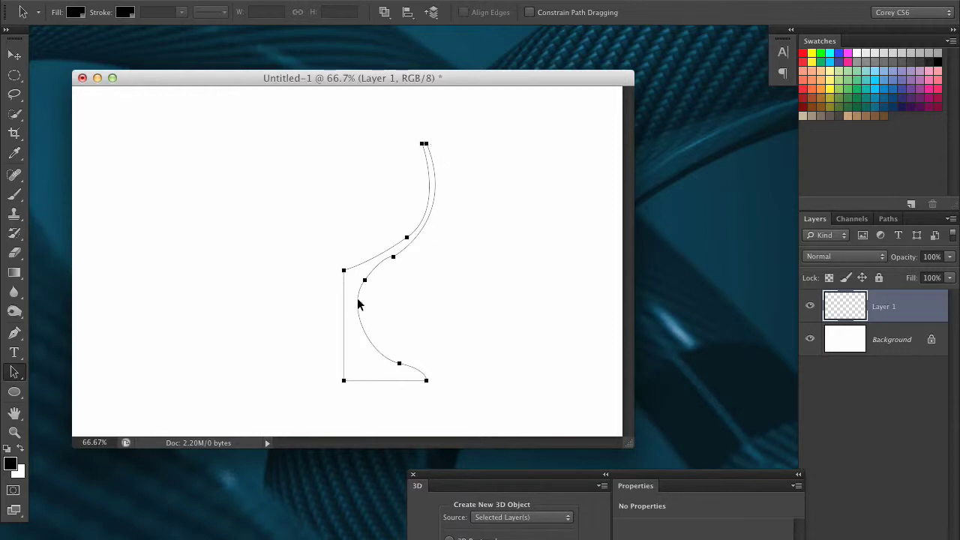
drag(358, 304, 365, 307)
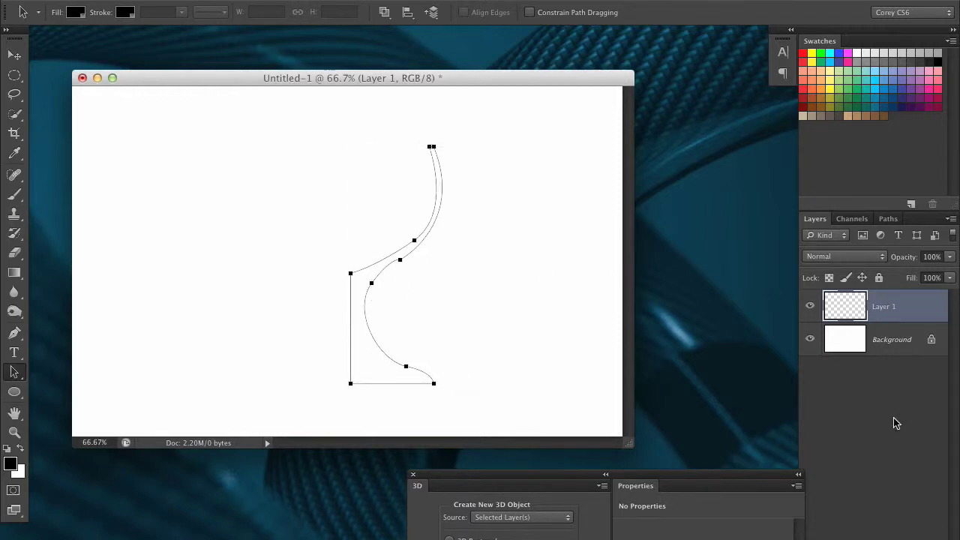
Fill Layer 1 with 50% gray and fine-tune the profile path's position
key(shift+F5)
click(755, 315)
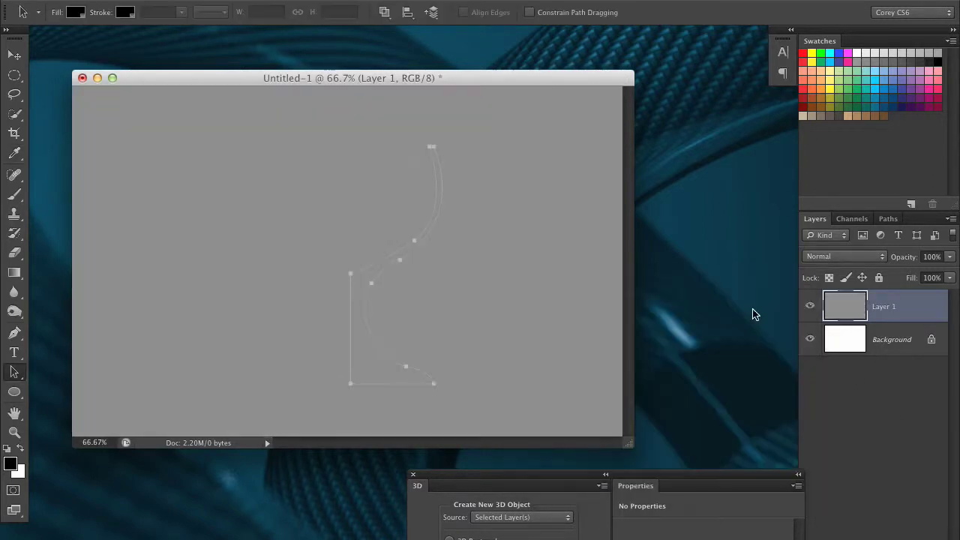
drag(360, 298, 357, 280)
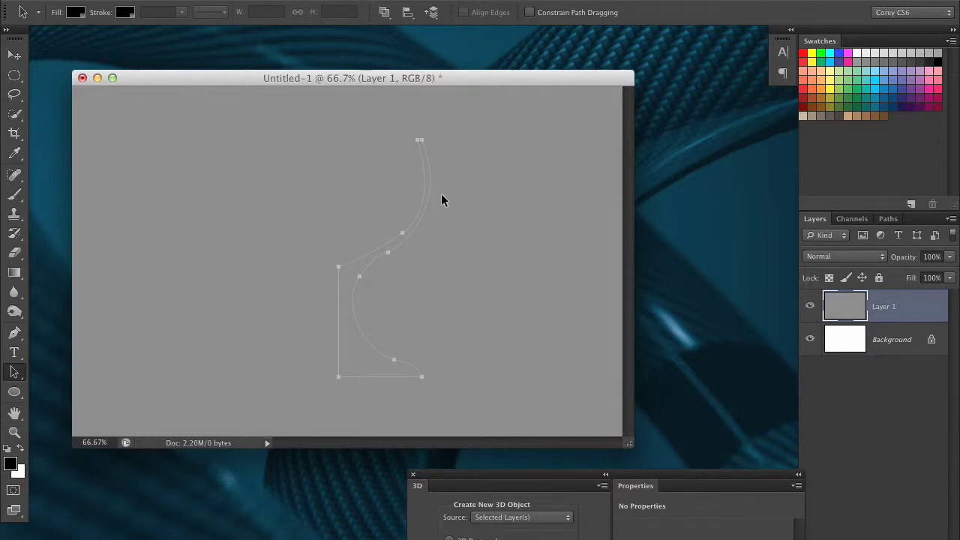
drag(337, 295, 349, 318)
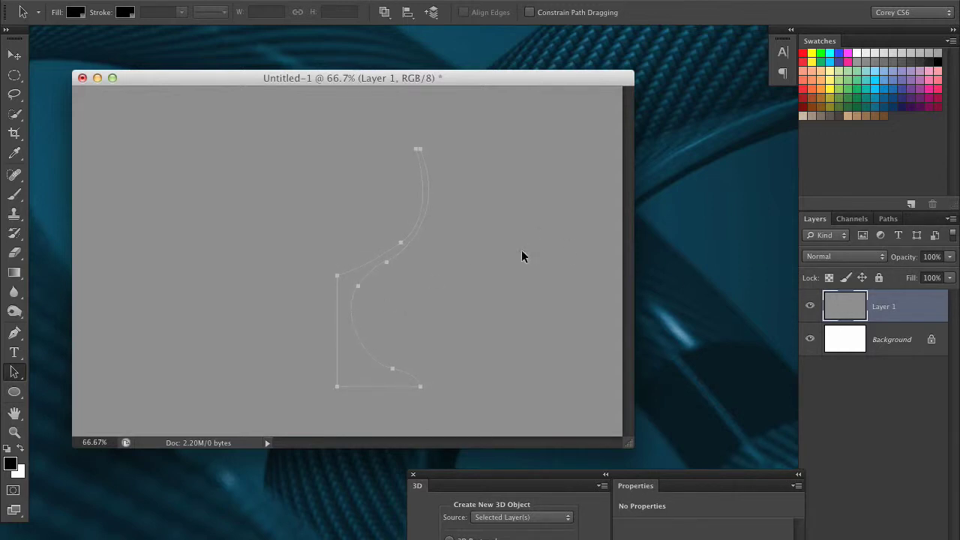
Extrude the profile path into a 3D object and show the ground plane
click(397, 0)
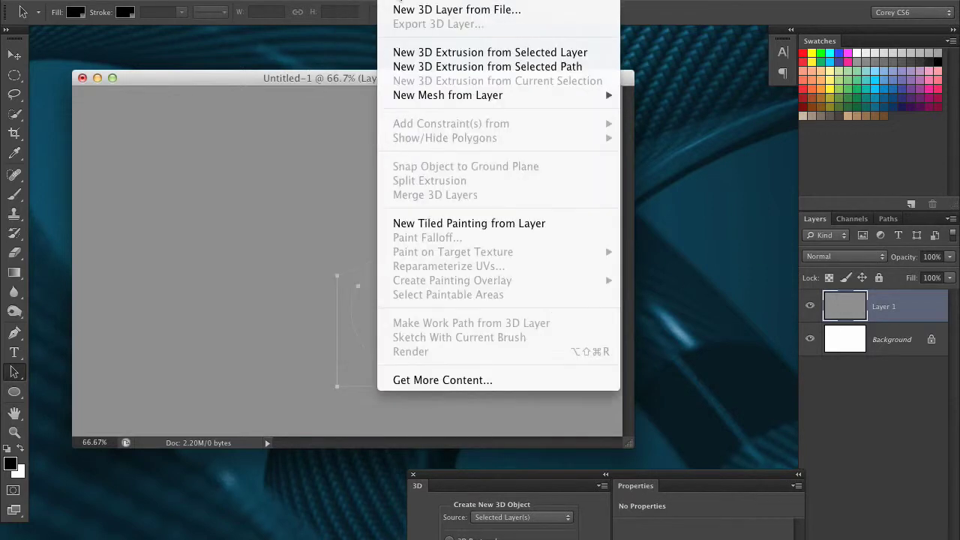
click(431, 68)
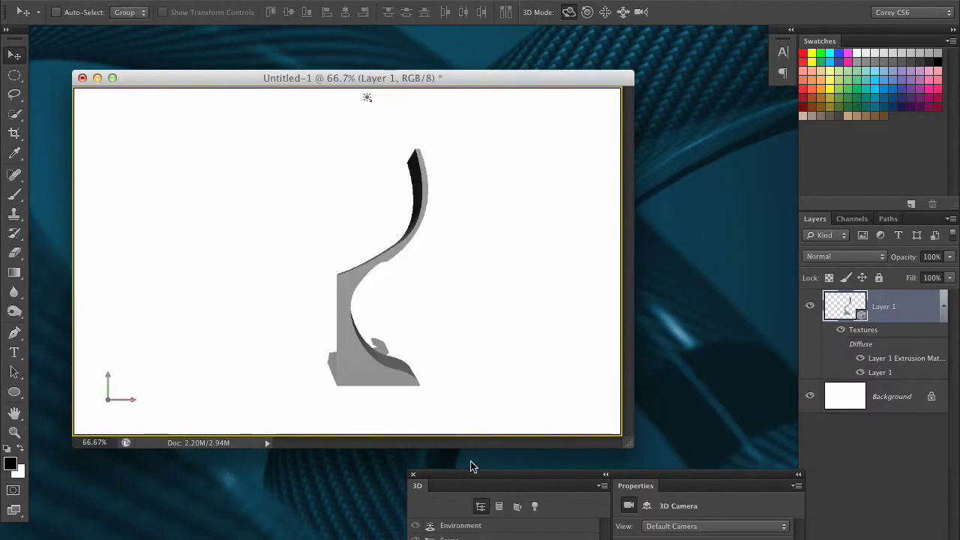
drag(478, 478, 637, 133)
click(465, 0)
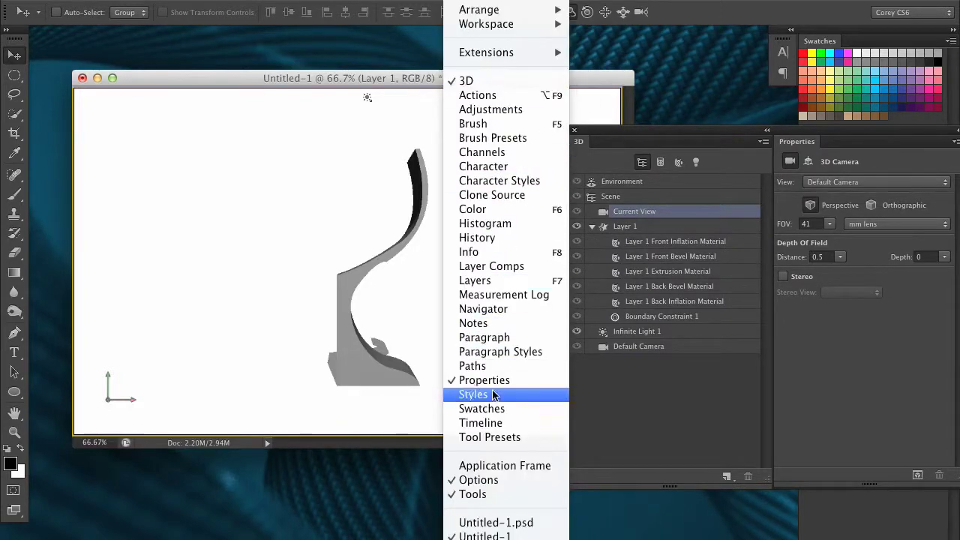
mouse_move(424, 0)
mouse_move(591, 242)
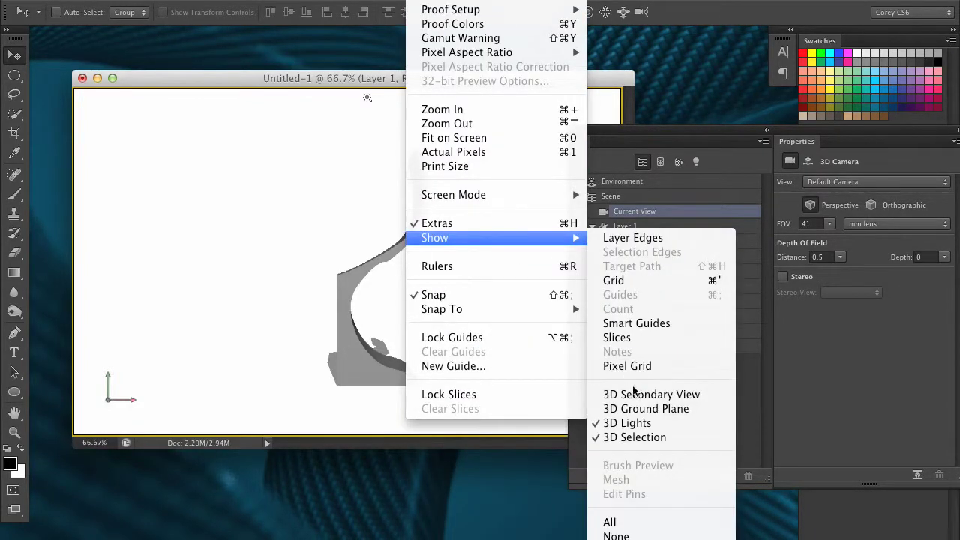
click(634, 409)
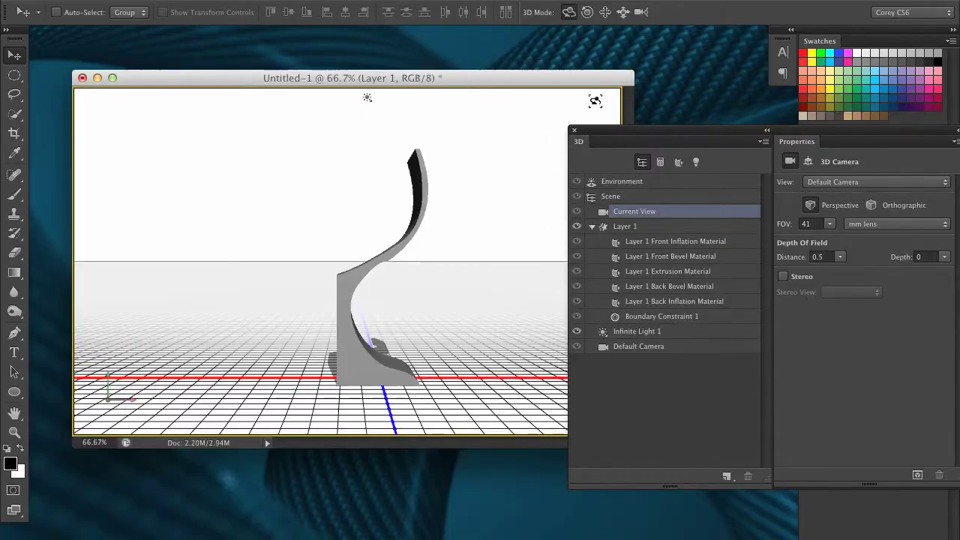
Orbit to an angled view and set Layer 1's mesh Extrusion Depth to 241
drag(604, 123, 652, 131)
drag(558, 193, 489, 225)
drag(666, 143, 584, 143)
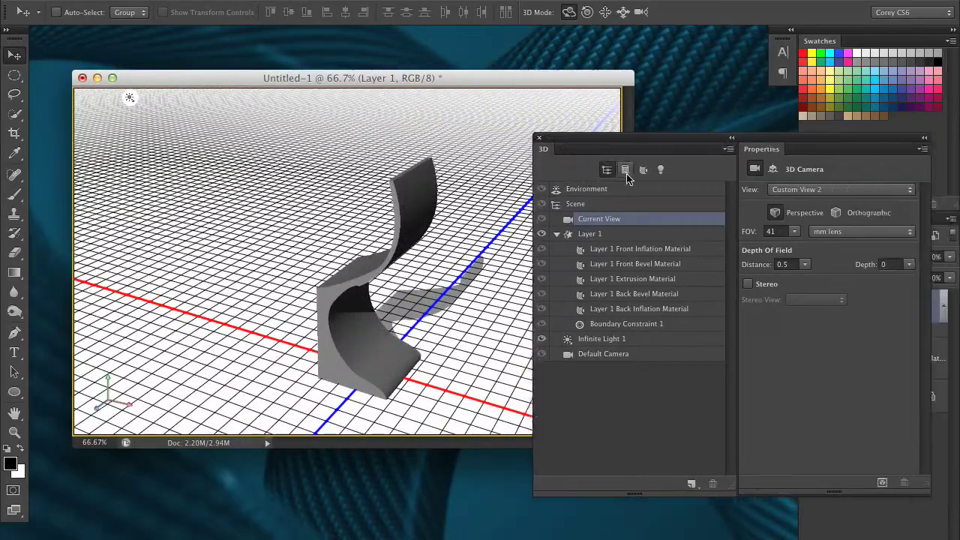
click(627, 233)
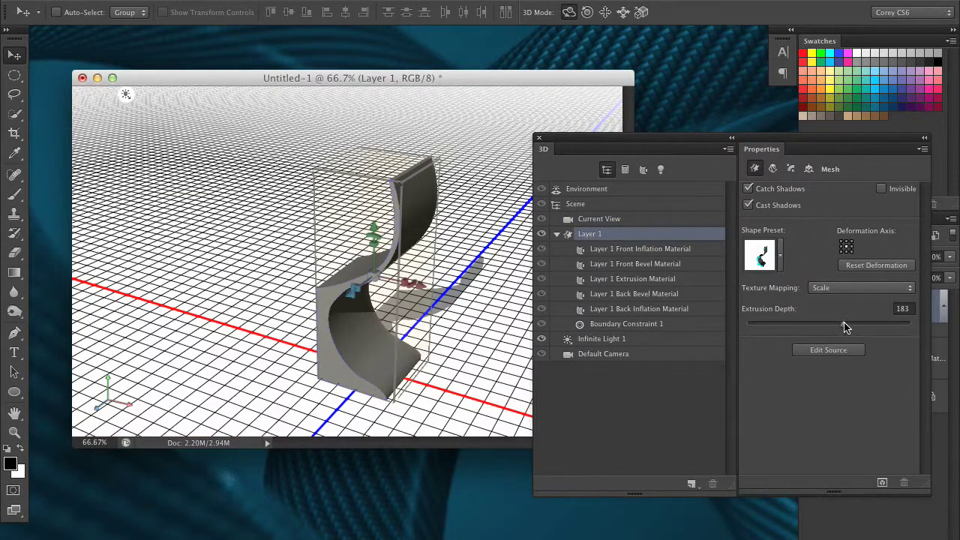
mouse_move(846, 325)
mouse_down()
mouse_move(873, 324)
mouse_move(805, 326)
mouse_move(883, 325)
mouse_move(782, 329)
mouse_move(870, 330)
mouse_move(845, 325)
mouse_up()
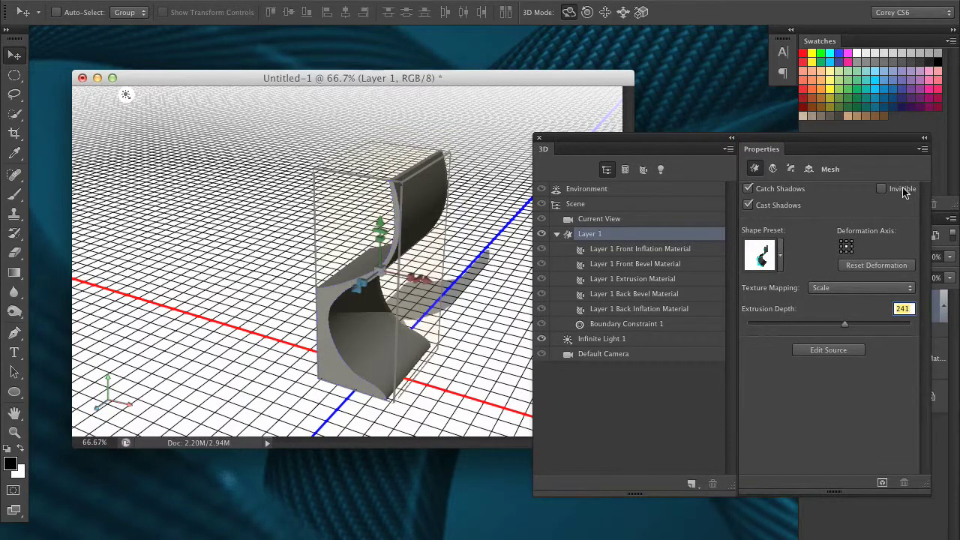
In Deform, change the bend axis and set Horizontal Angle (X) to -360° to revolve the goblet
click(773, 170)
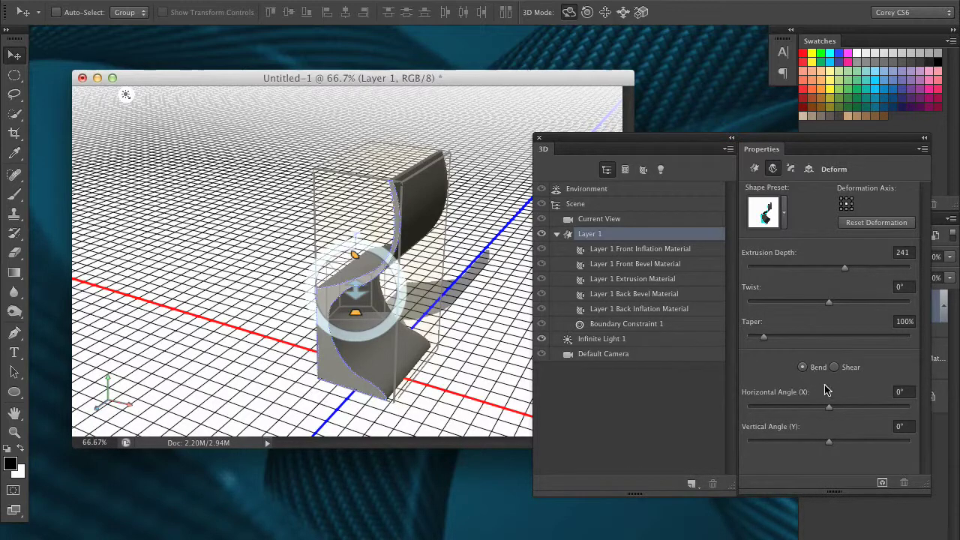
mouse_move(829, 407)
mouse_down()
mouse_move(726, 399)
mouse_move(814, 409)
mouse_up()
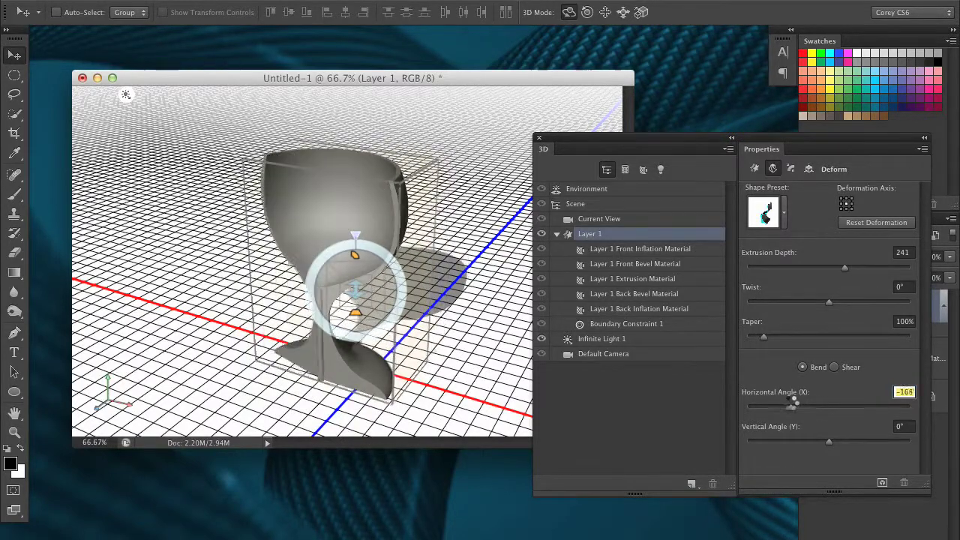
drag(793, 403, 815, 406)
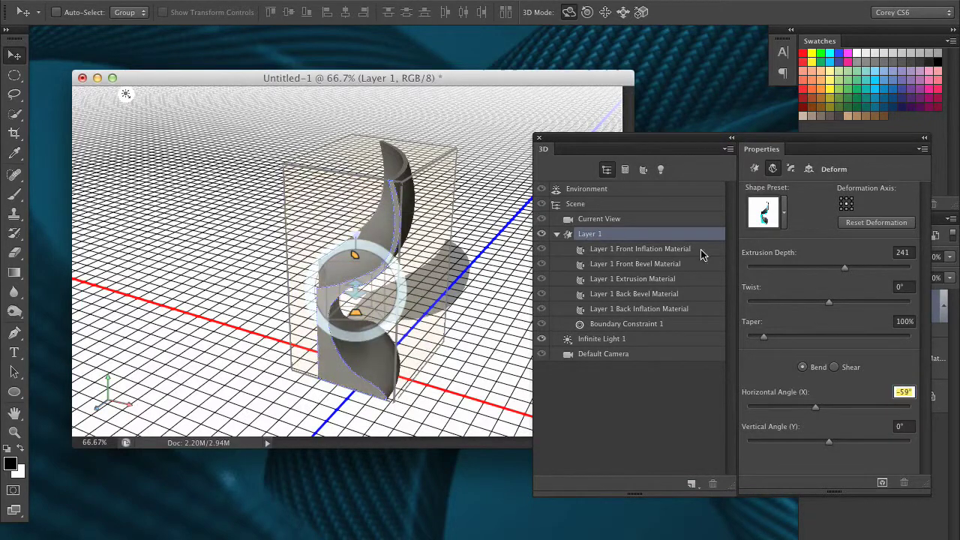
drag(844, 154, 789, 163)
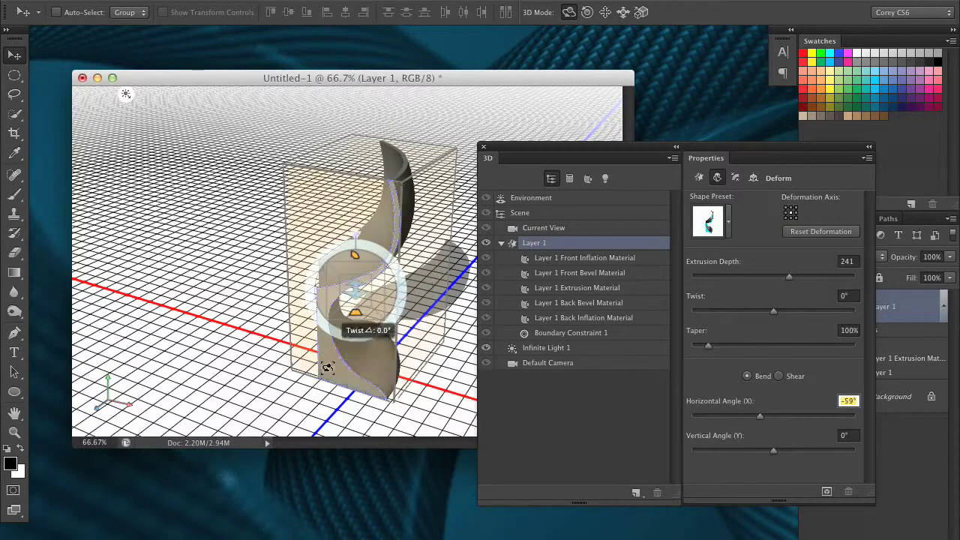
click(789, 214)
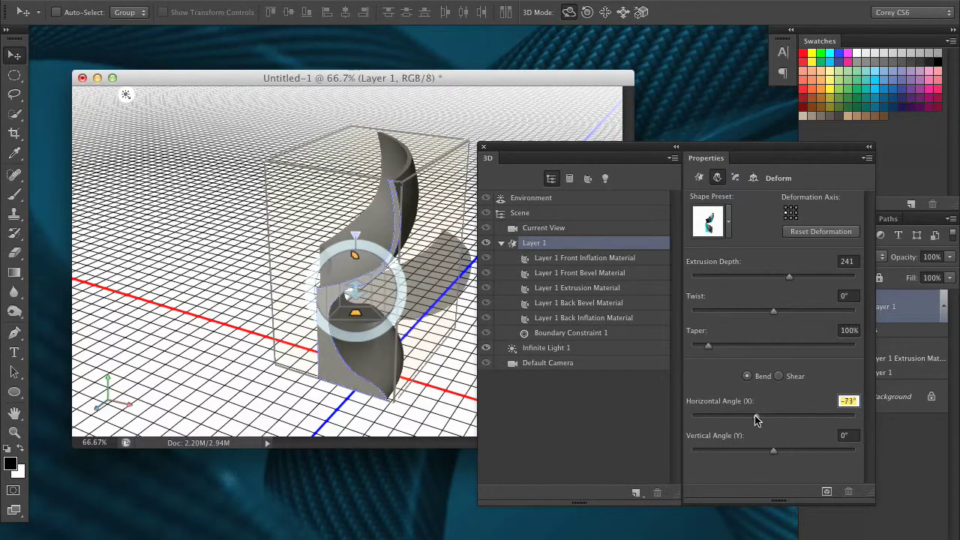
drag(757, 420, 681, 421)
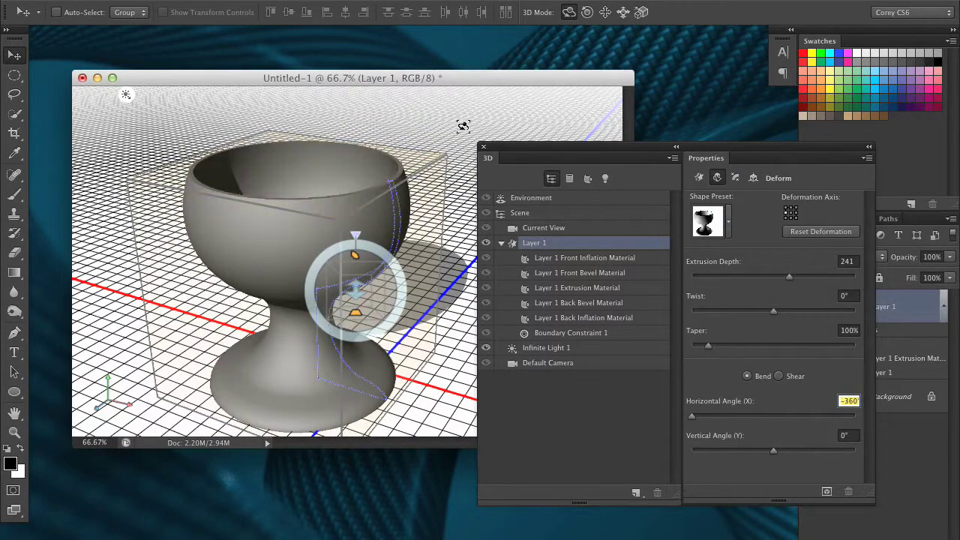
drag(463, 126, 490, 126)
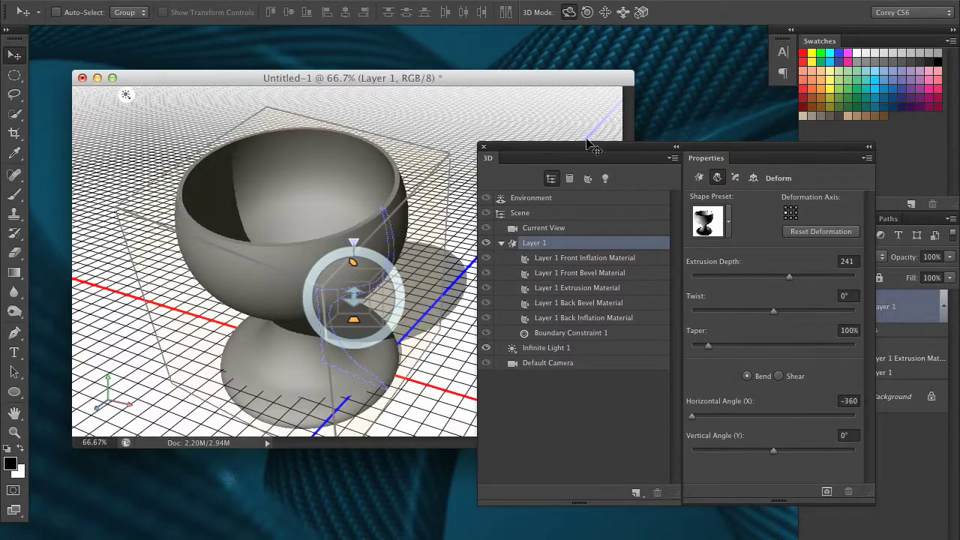
View the goblet from above and lower its Extrusion Depth from 241 to 23, undoing a stray rotation
click(570, 228)
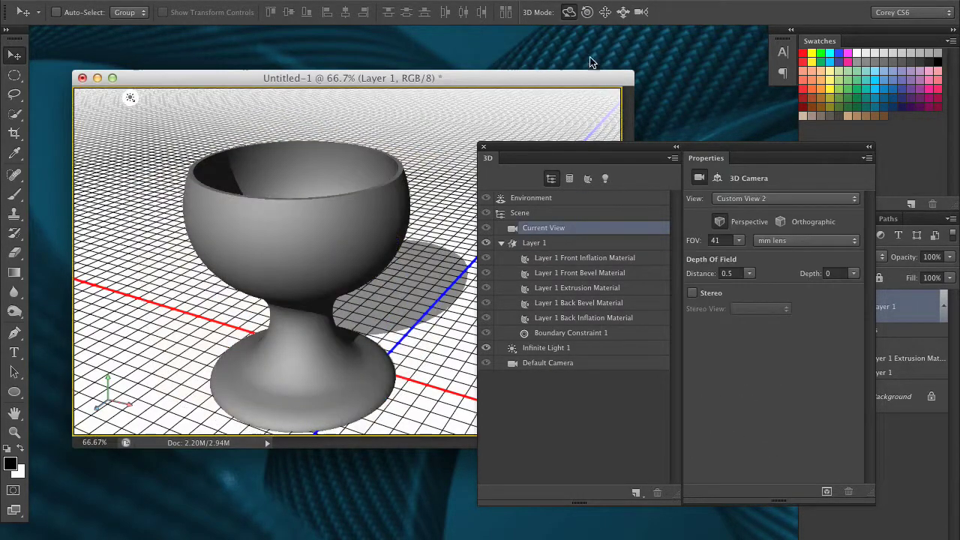
drag(546, 122, 647, 183)
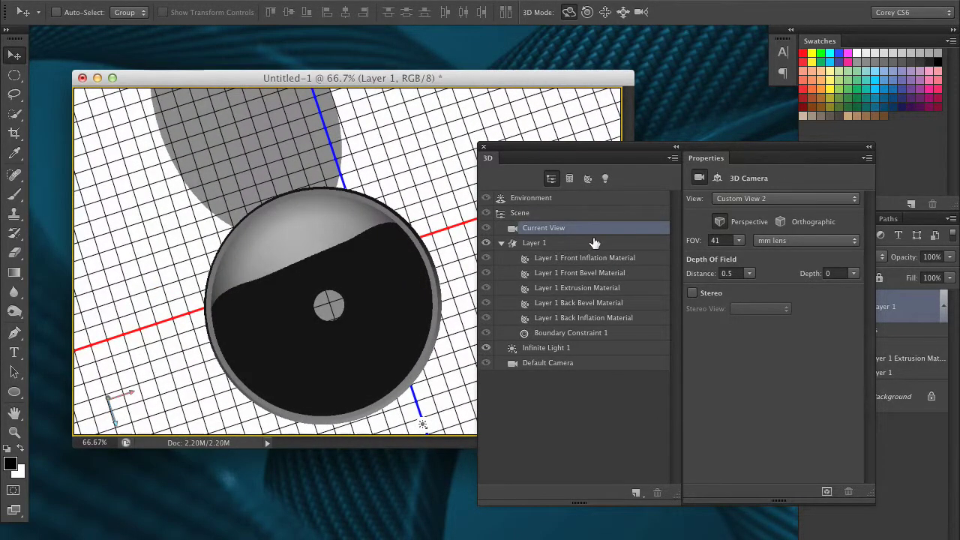
click(575, 245)
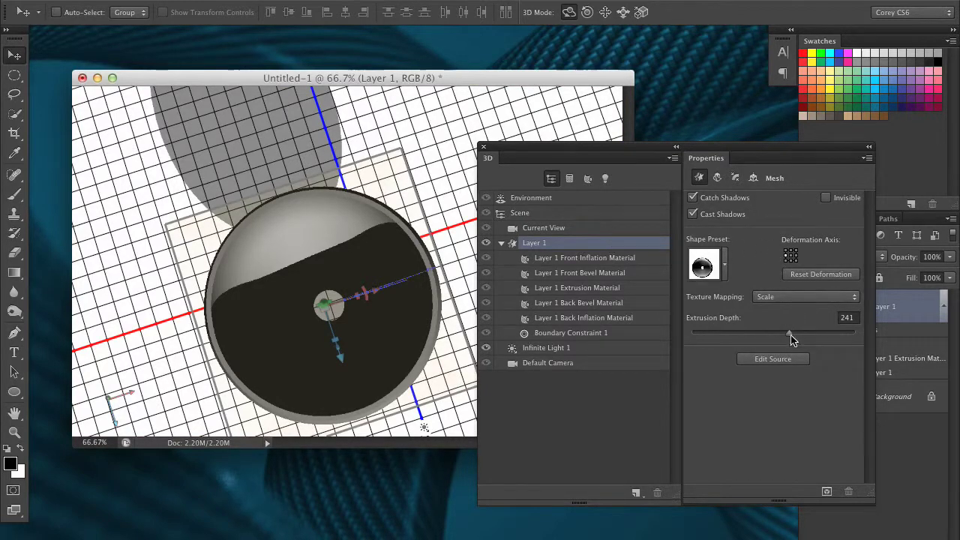
drag(791, 335, 775, 335)
drag(461, 259, 406, 233)
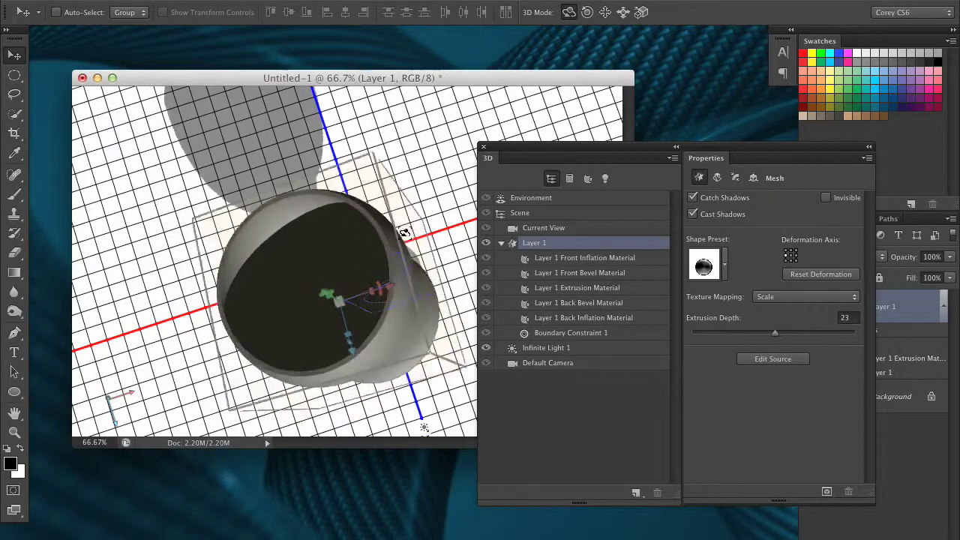
key(super+z)
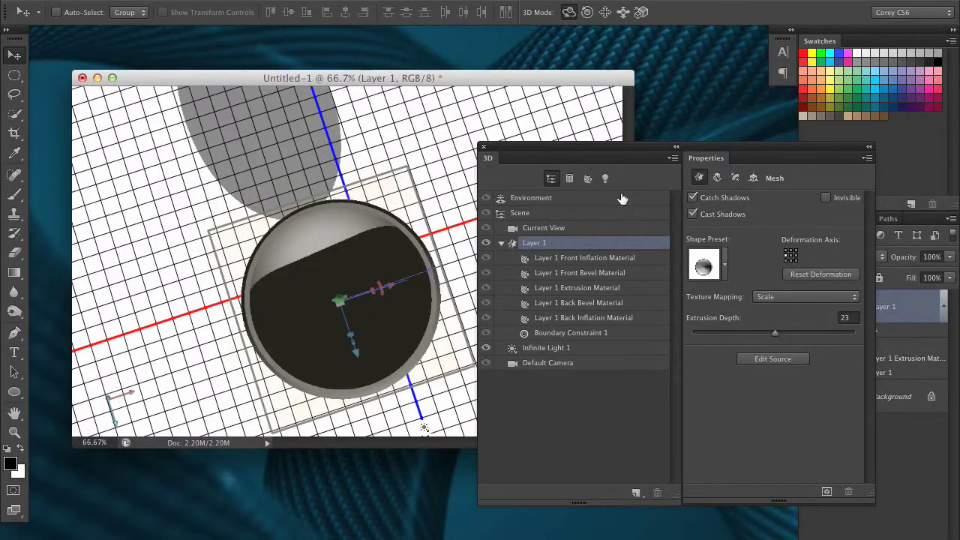
Orbit the camera back to a level front view and move the 3D panels clear of the Layers list
click(575, 228)
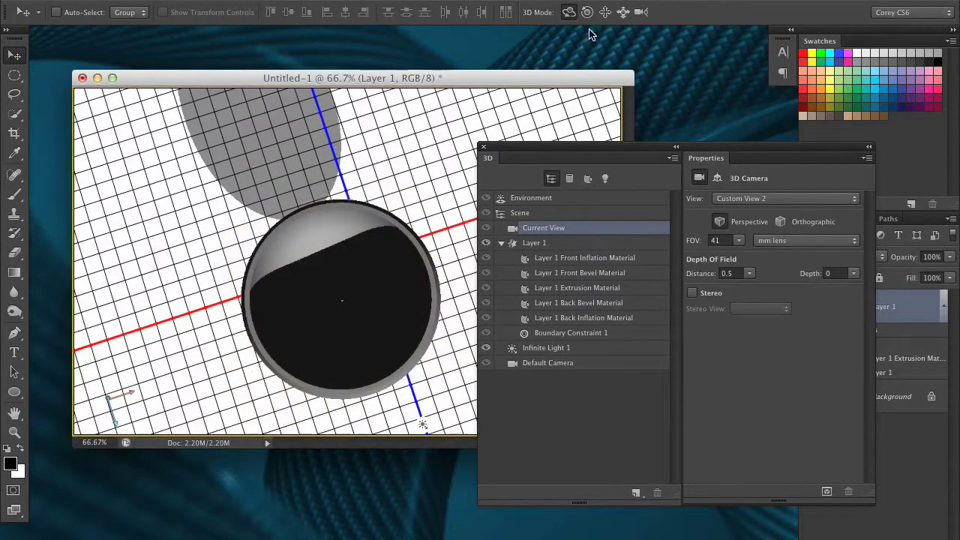
drag(440, 176, 447, 104)
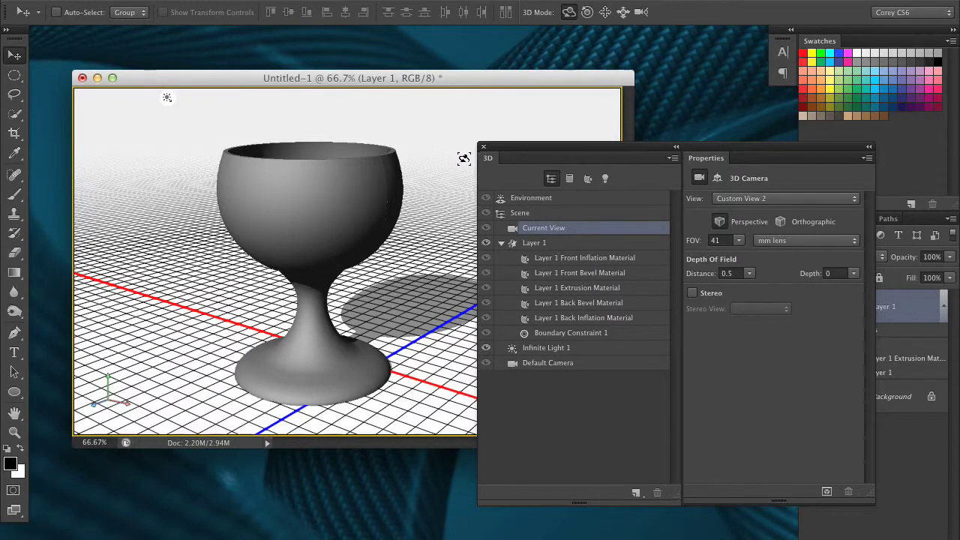
drag(526, 157, 564, 181)
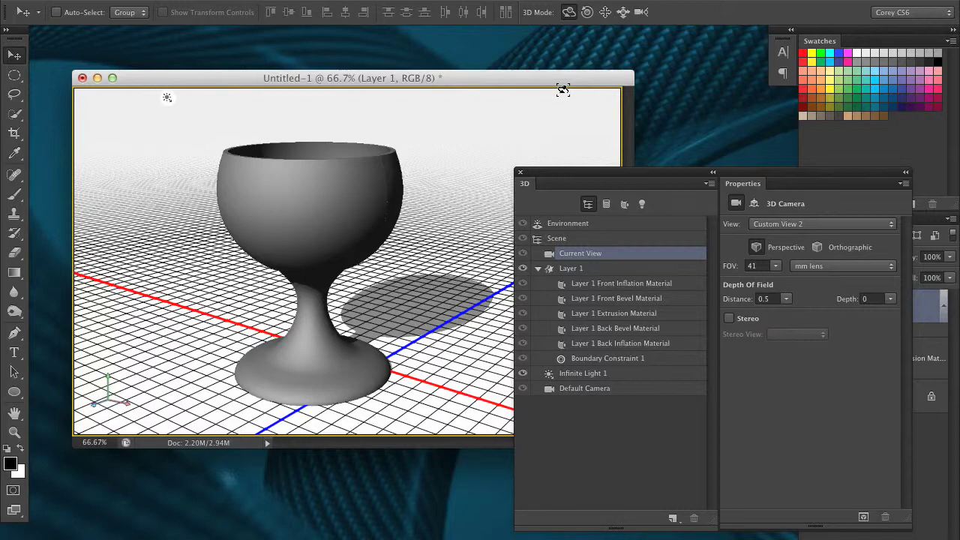
drag(622, 176, 530, 206)
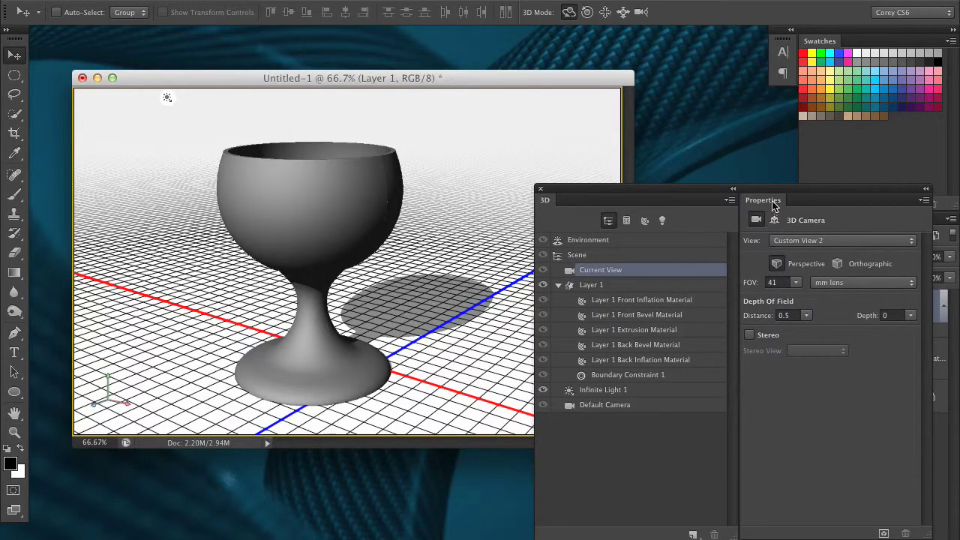
drag(773, 207, 654, 164)
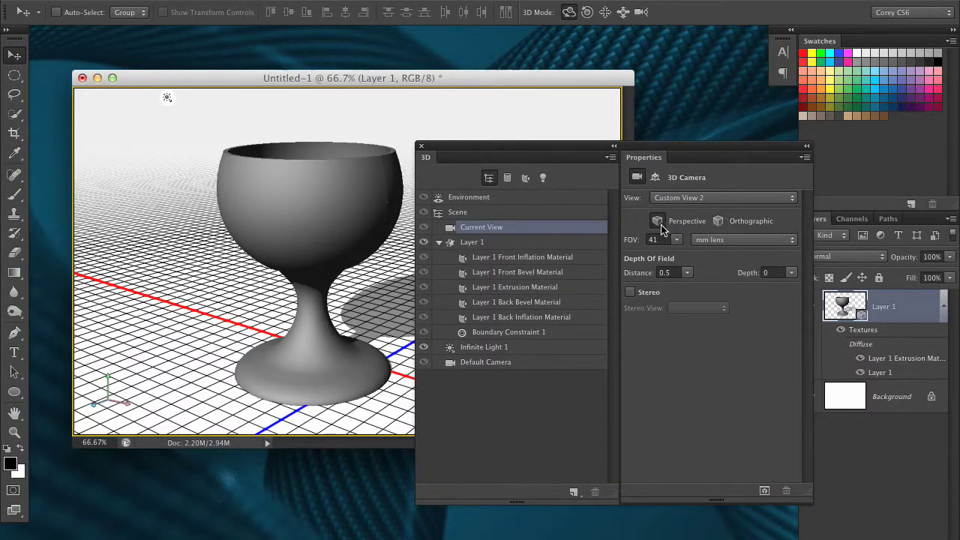
click(495, 244)
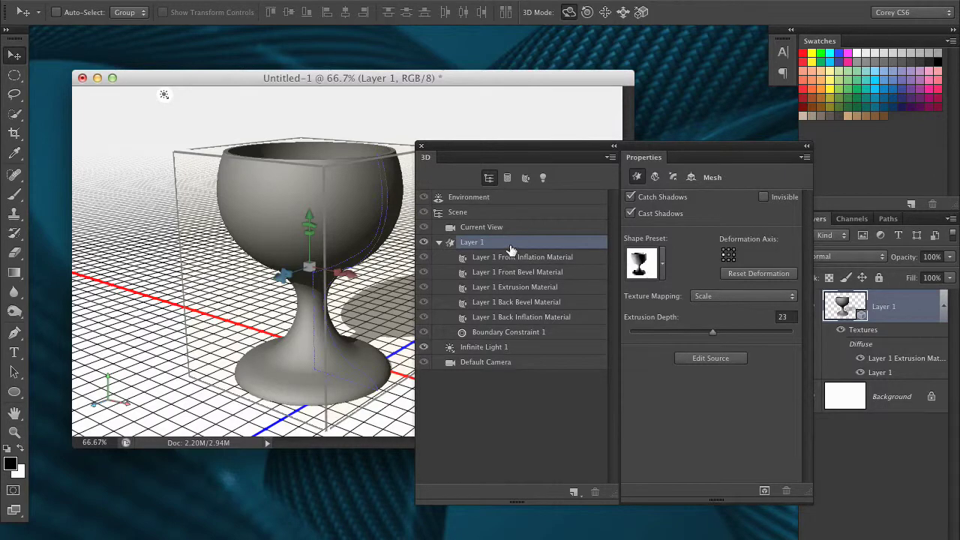
Show Layer 1's Deform settings and move the panels and document window to the screen bottom
click(655, 177)
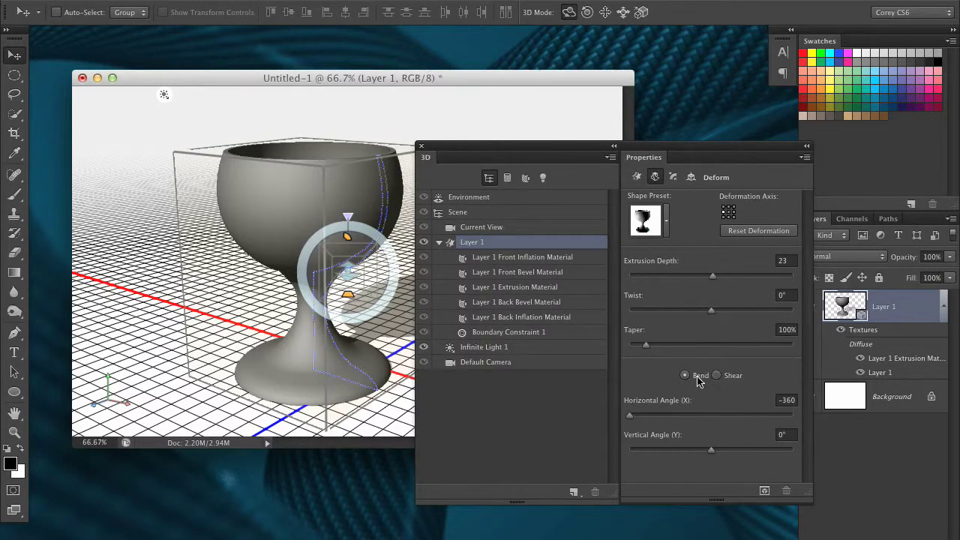
drag(611, 148, 681, 188)
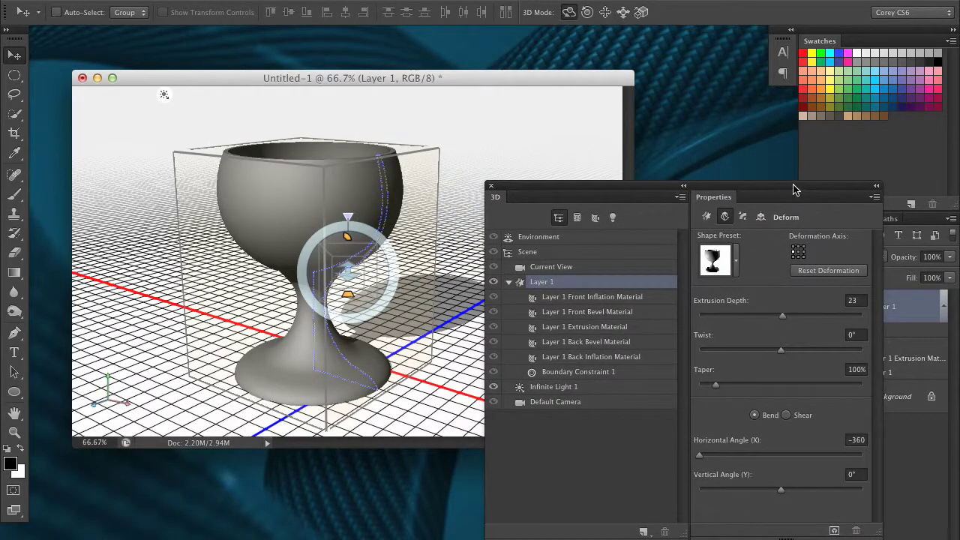
drag(796, 190, 726, 353)
drag(562, 82, 461, 437)
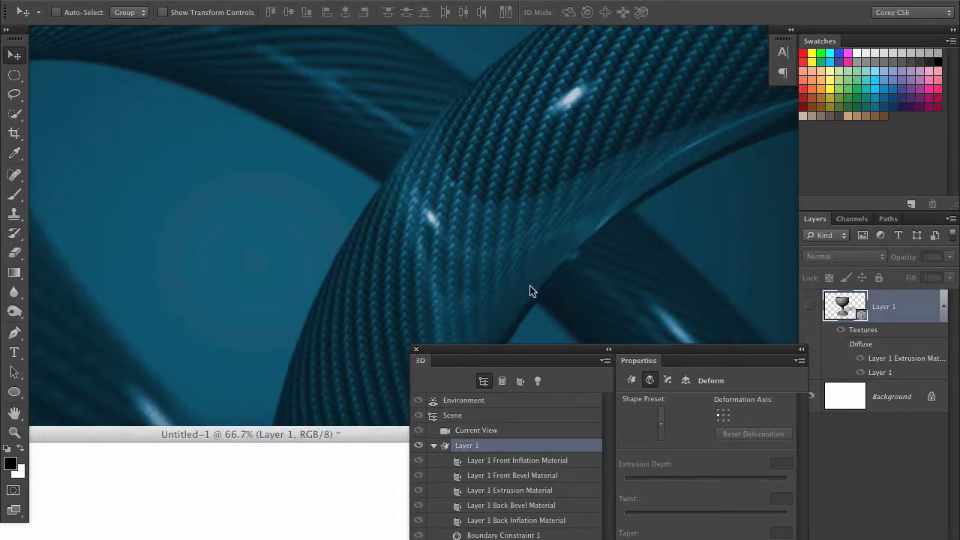
Add a new Layer 2 and draw a circle path on the left of the canvas
key(Tab)
key(Tab)
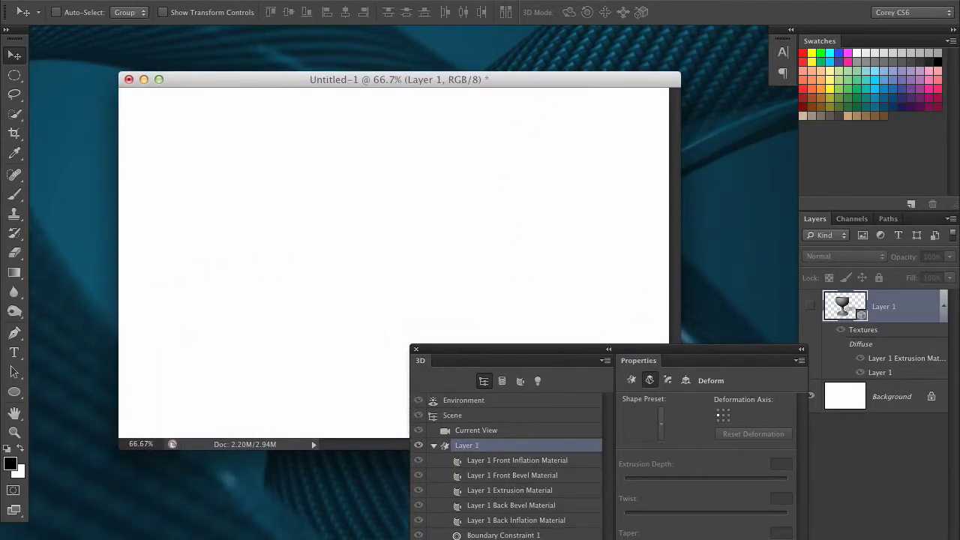
key(super+alt+shift+n)
drag(630, 349, 523, 499)
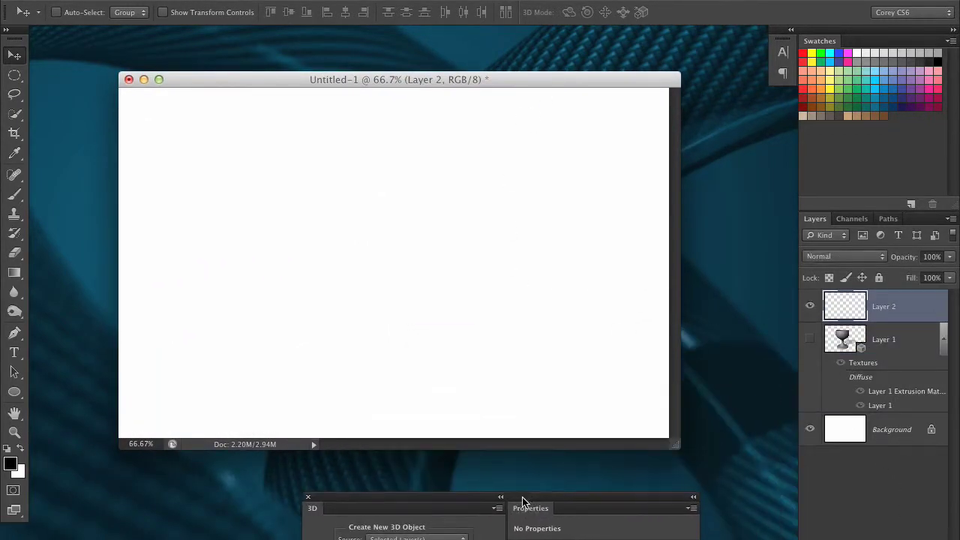
drag(17, 390, 107, 420)
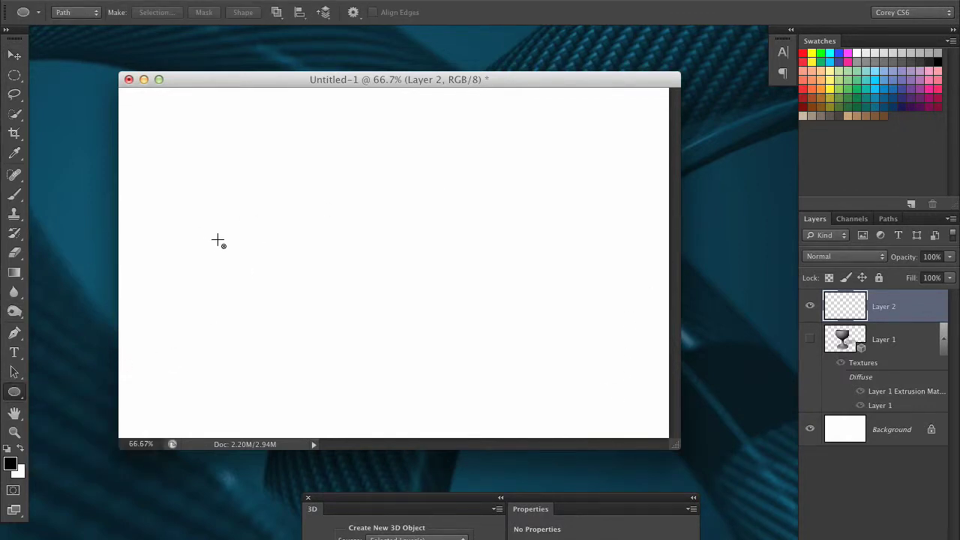
drag(225, 241, 293, 309)
click(18, 369)
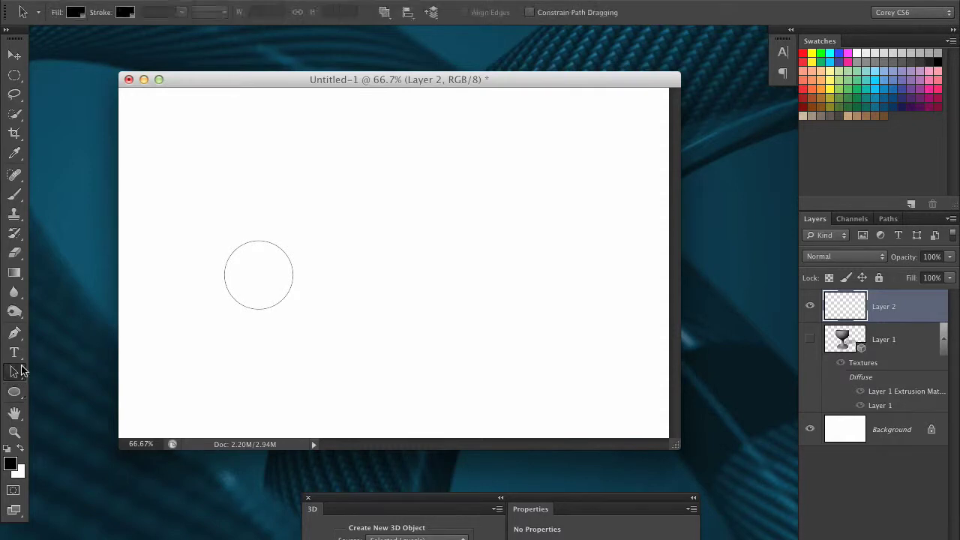
drag(262, 282, 257, 275)
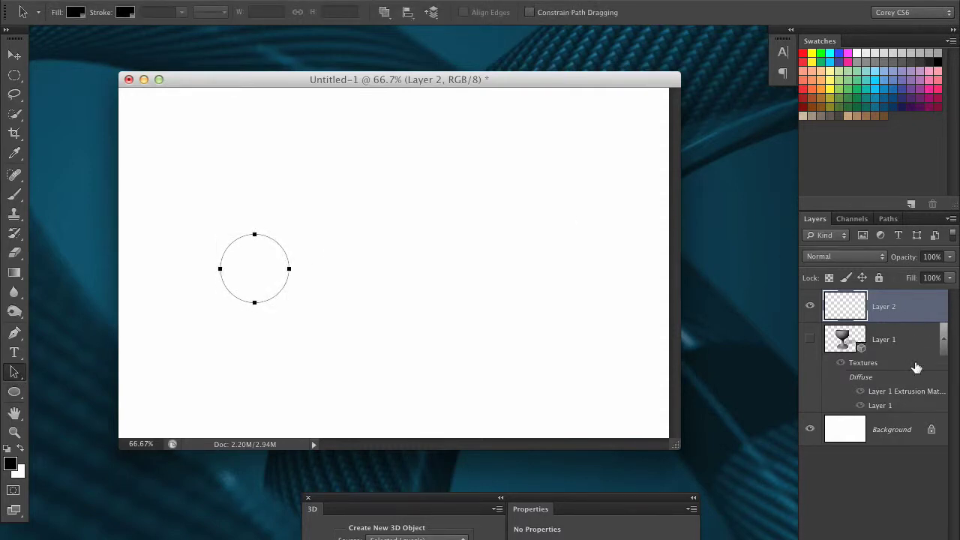
Fill Layer 2 with 50% gray and extrude the circle path into a 3D object
key(shift+BackSpace)
key(Return)
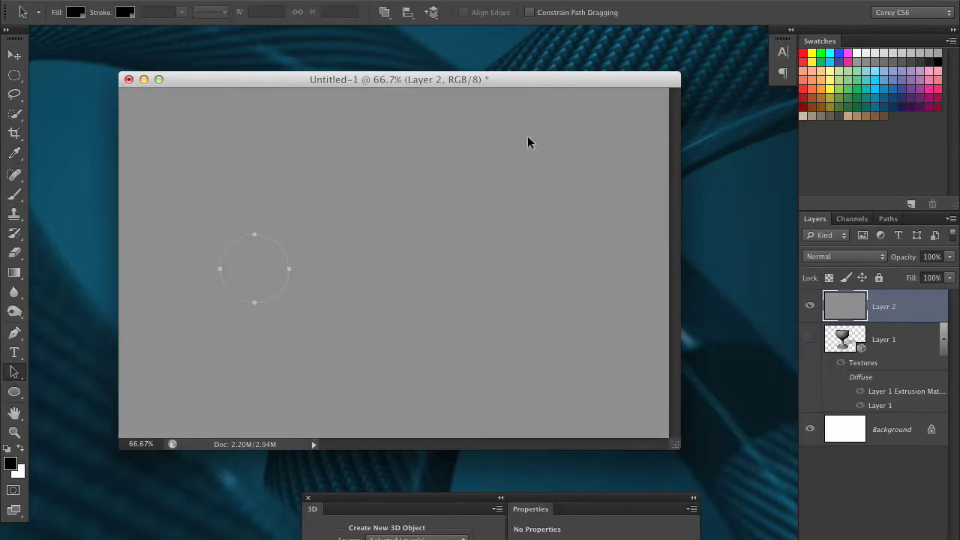
click(404, 2)
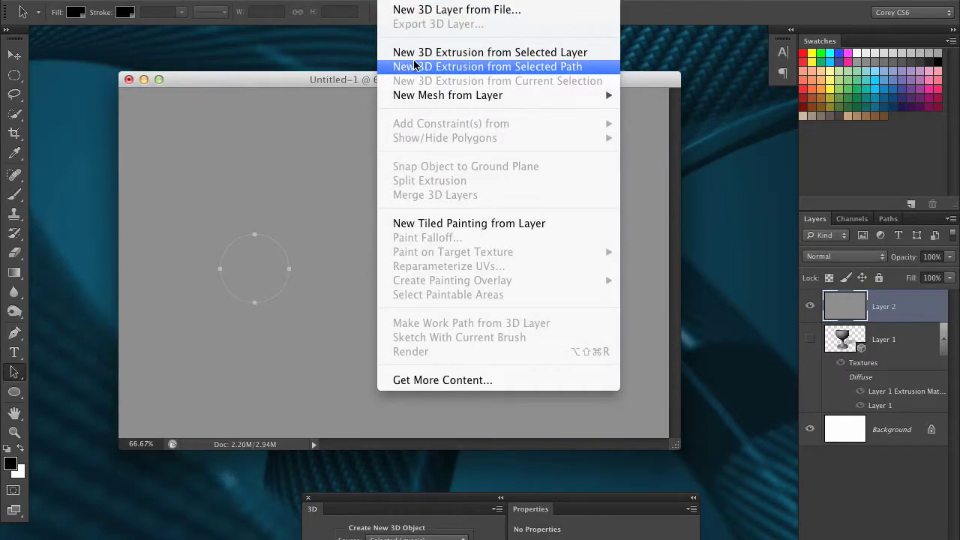
click(586, 69)
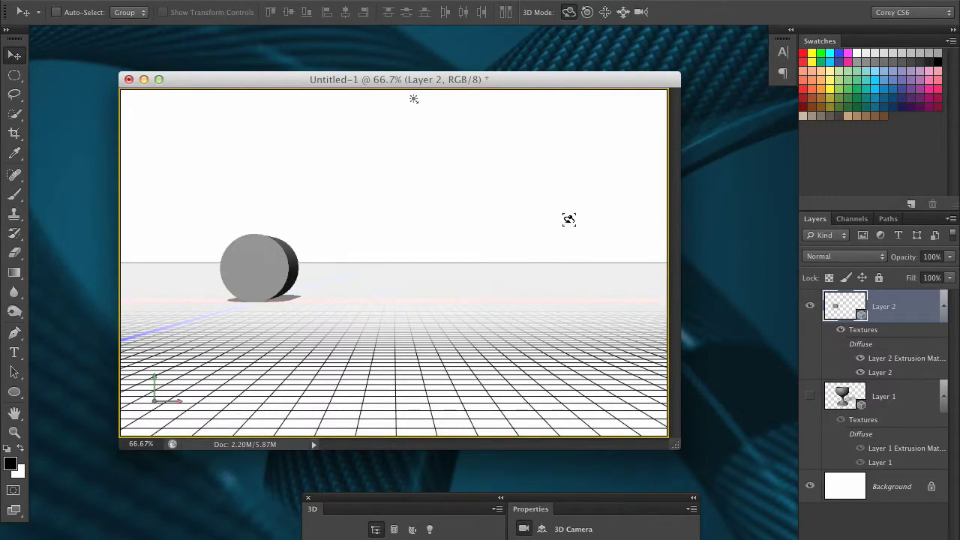
Set the Layer 2 cylinder's Extrusion Depth to 2500, stretching it into a long rod
drag(568, 216, 521, 244)
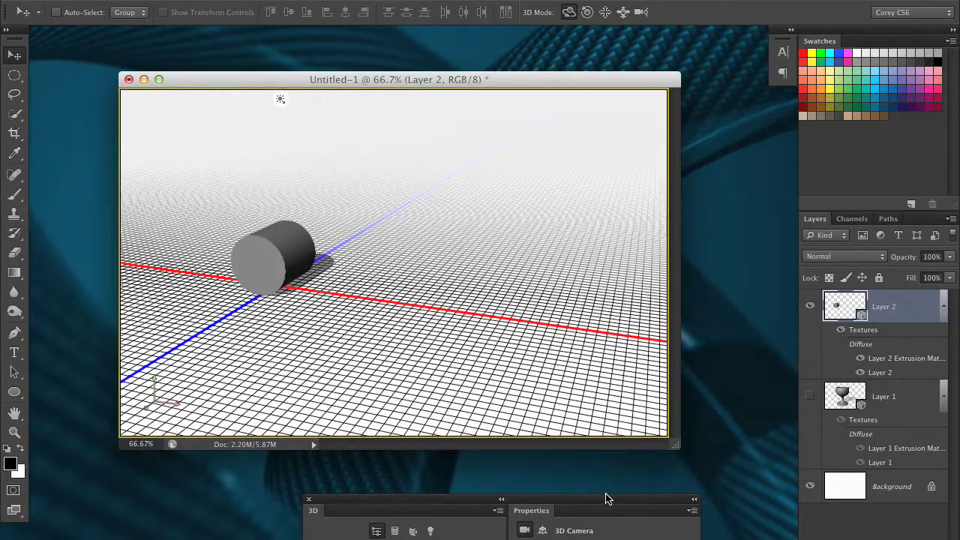
drag(607, 497, 693, 220)
click(494, 329)
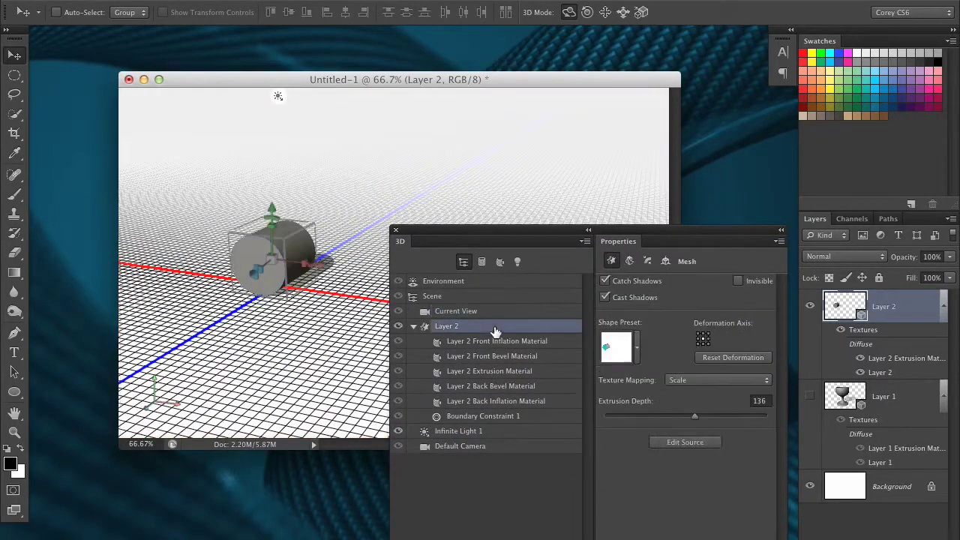
drag(699, 423, 797, 420)
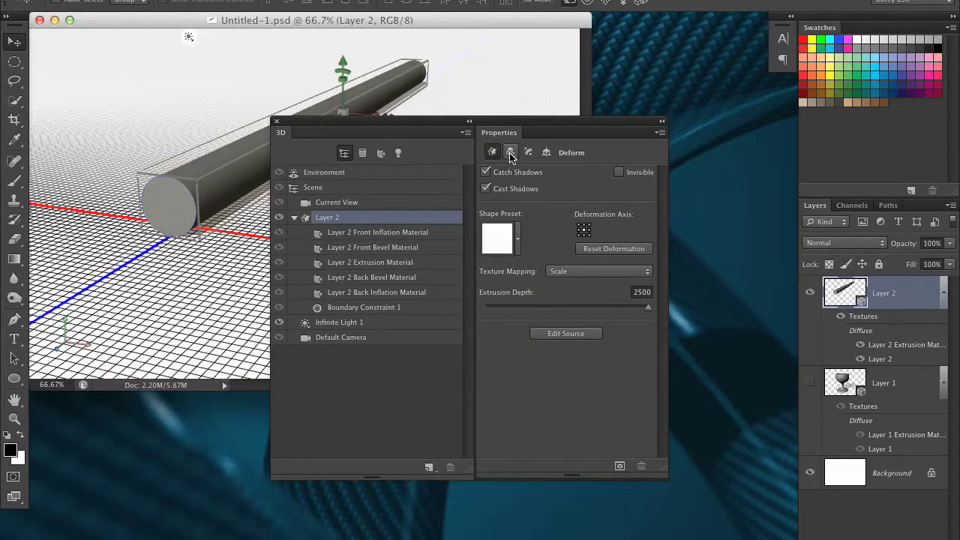
click(510, 153)
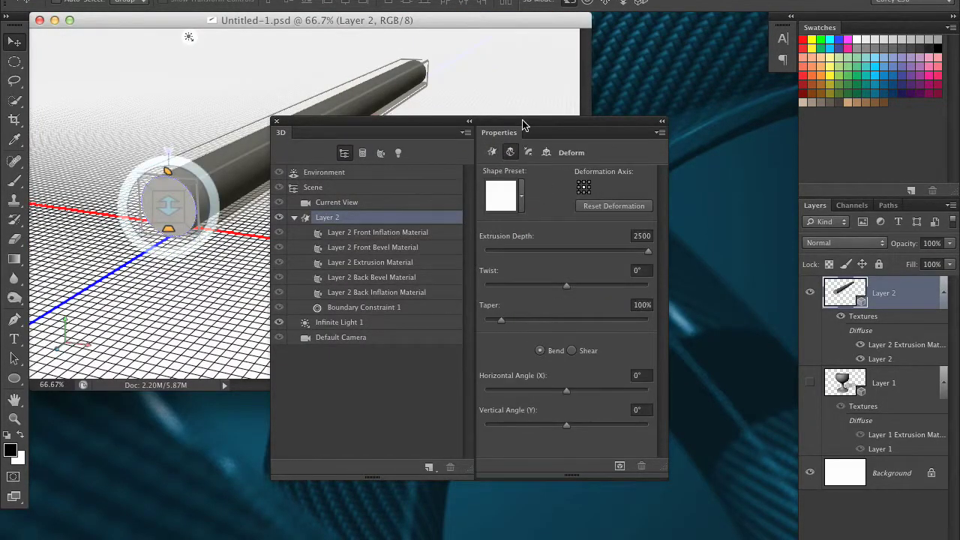
Bend Layer 2's tube 360° horizontally into a closed torus ring, then orbit to inspect it
drag(523, 125, 626, 148)
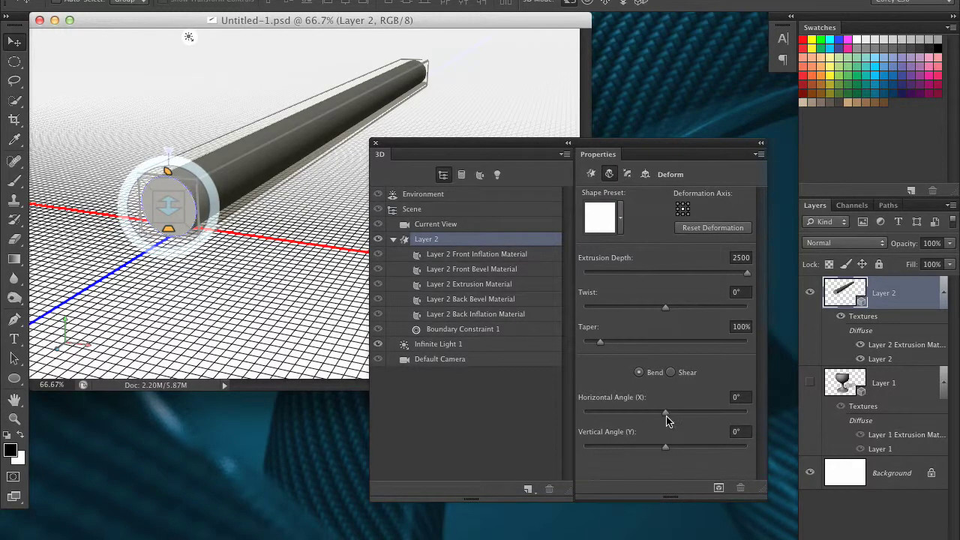
drag(667, 412, 680, 412)
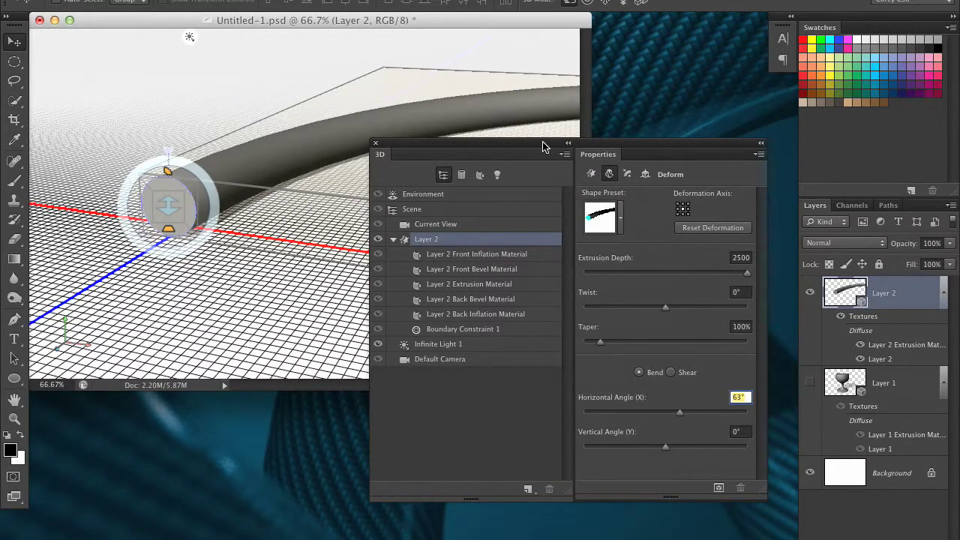
drag(545, 147, 545, 260)
drag(677, 531, 754, 529)
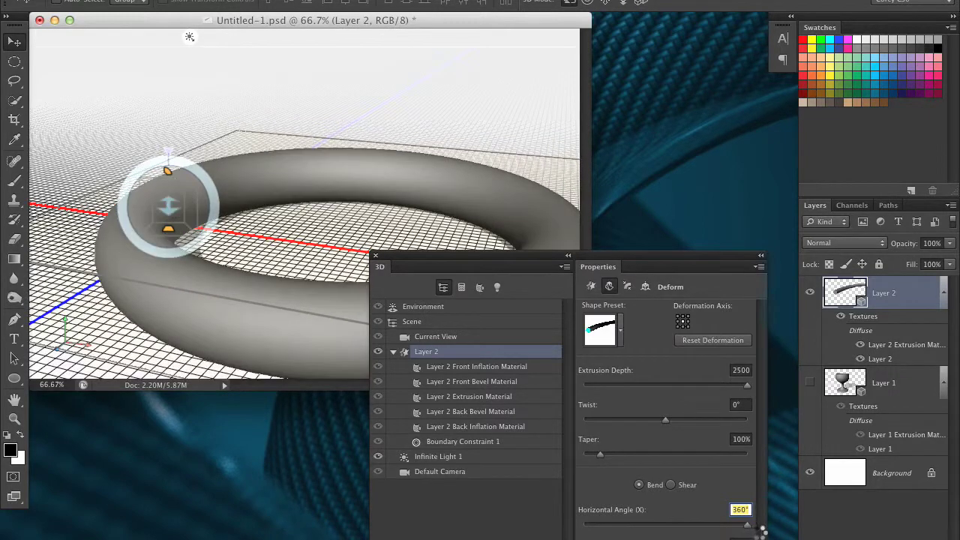
click(621, 5)
drag(542, 133, 509, 90)
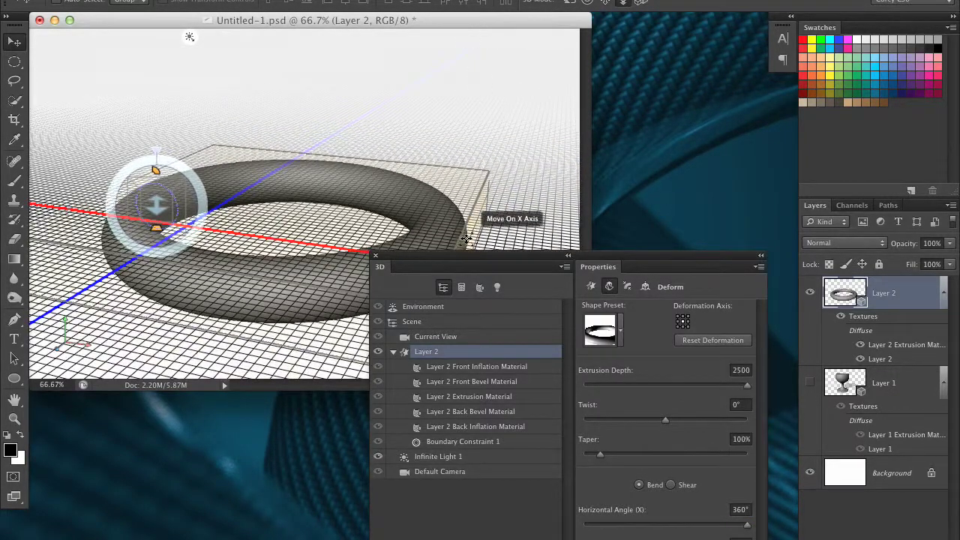
drag(540, 97, 508, 424)
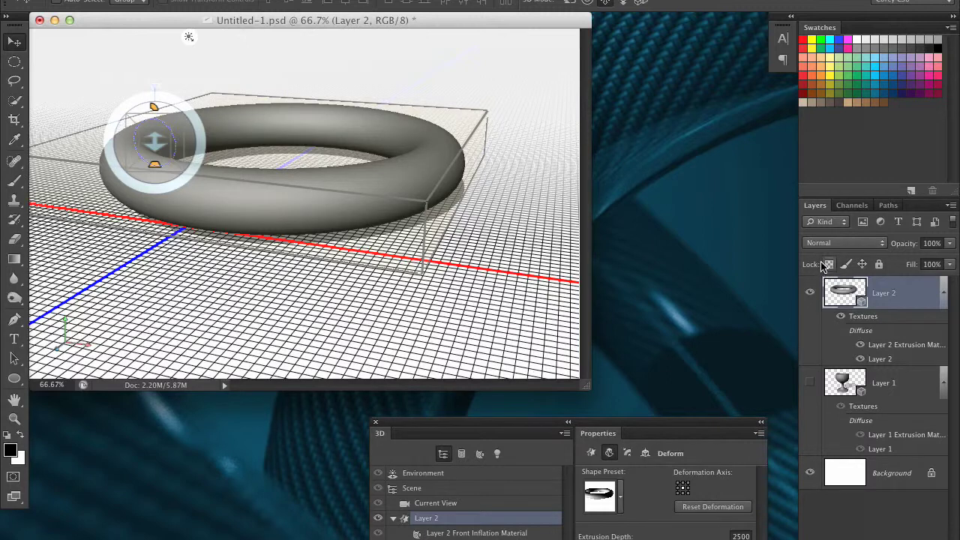
Duplicate Layer 2 and rotate the copy upright so it crosses the flat torus
drag(846, 303, 921, 526)
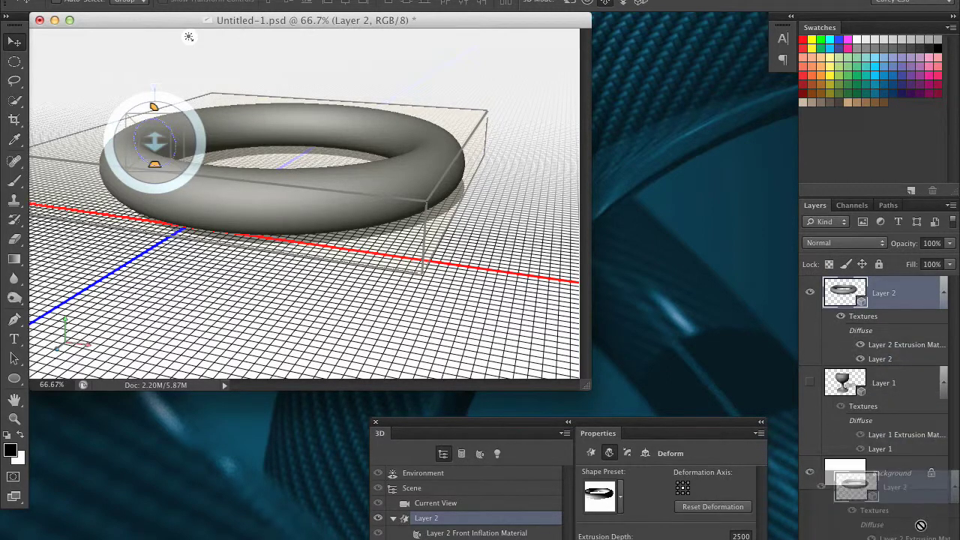
drag(821, 487, 590, 286)
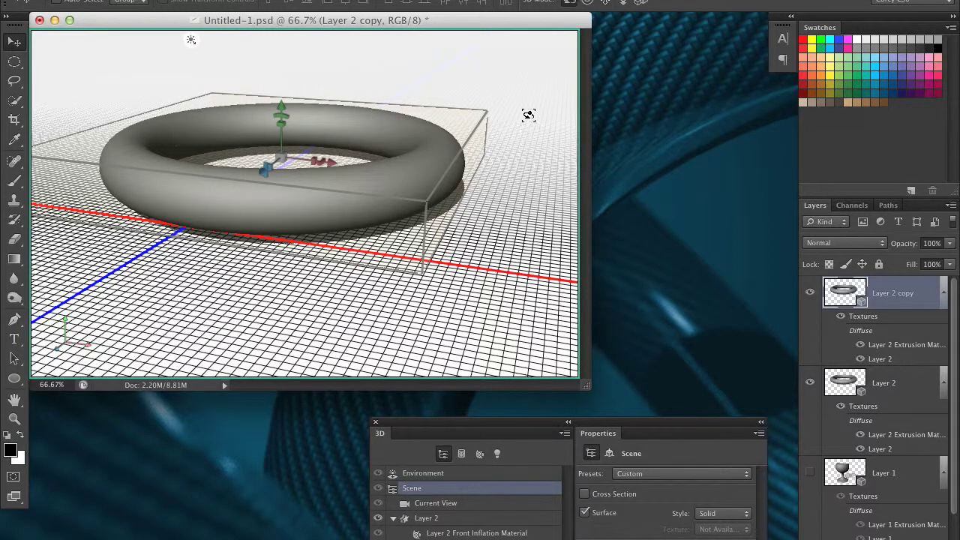
drag(528, 113, 422, 184)
click(608, 3)
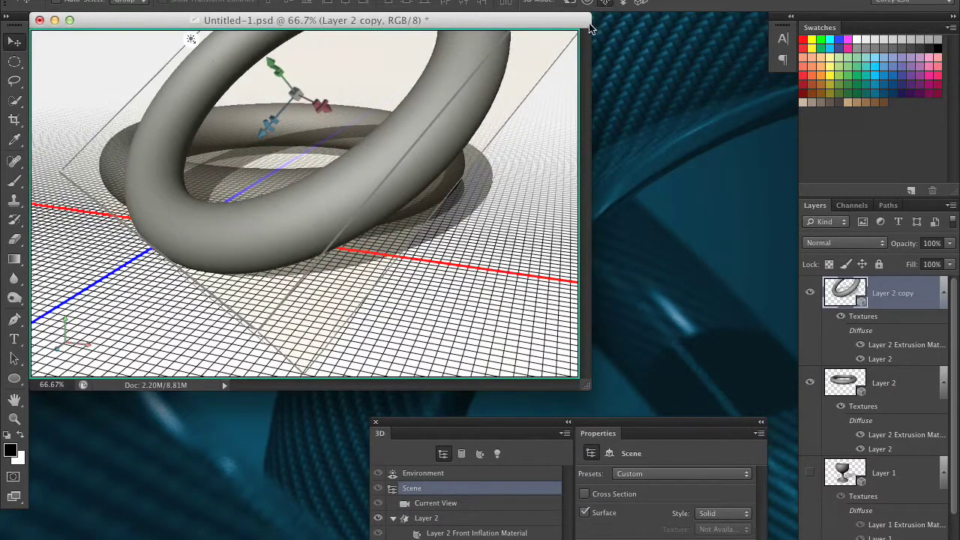
drag(480, 191, 675, 270)
Merge Layer 2 and Layer 2 copy into one 3D layer with Merge 3D Layers
shift+click(850, 388)
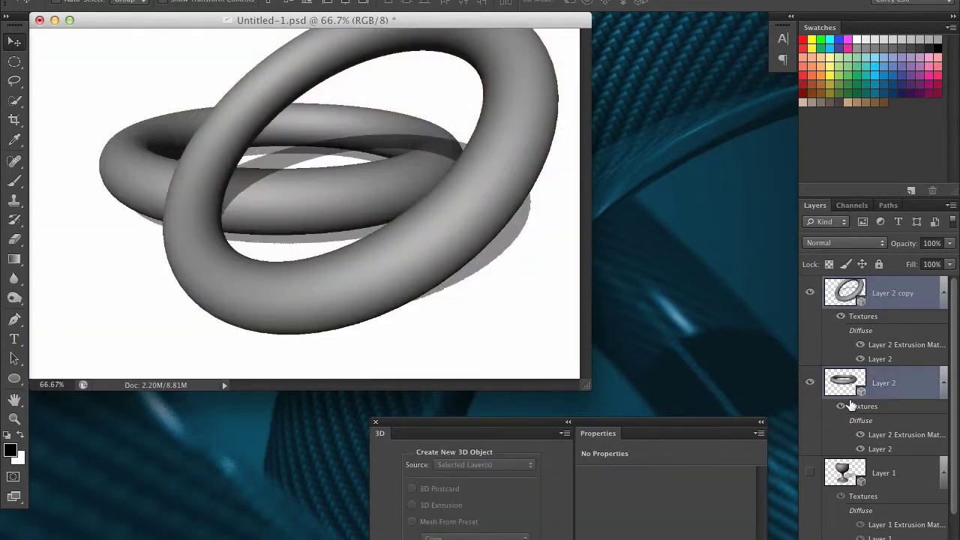
click(356, 0)
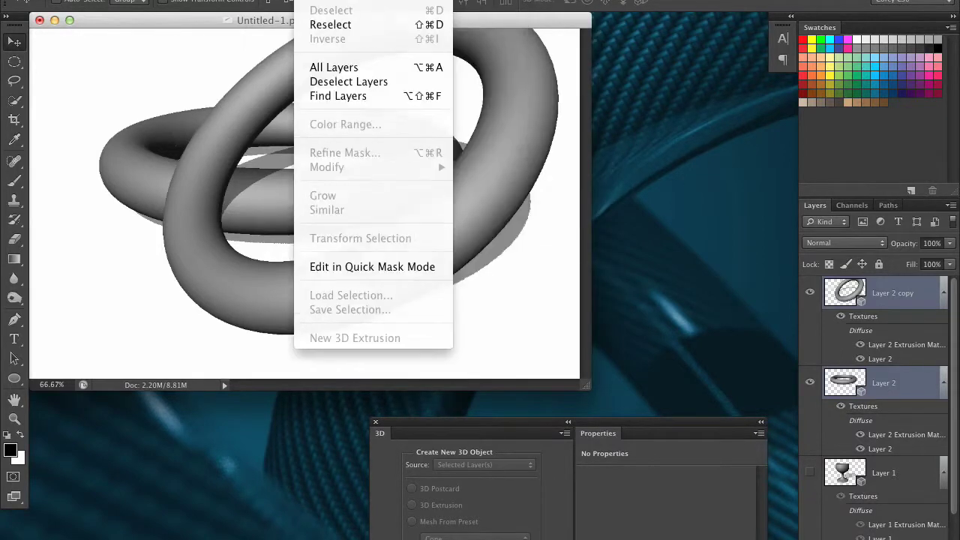
mouse_move(389, 0)
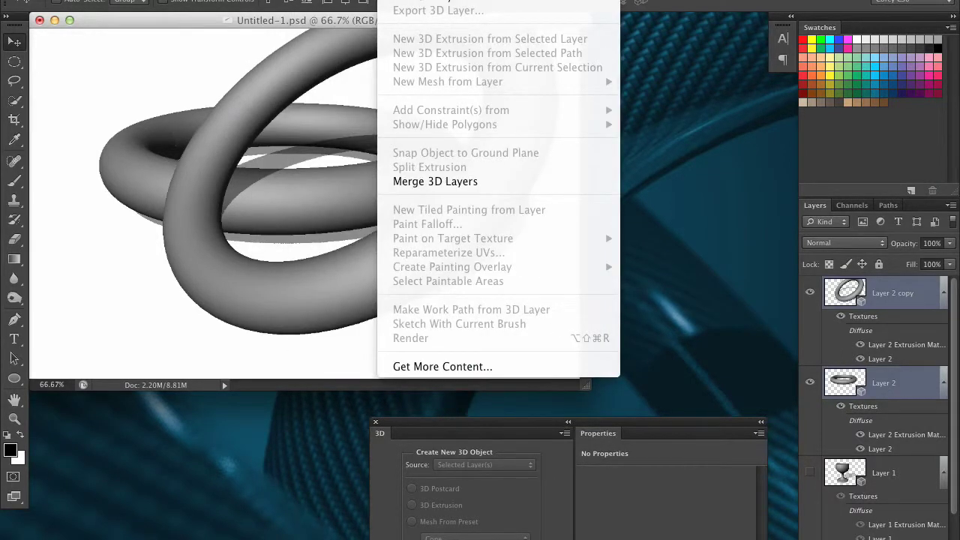
click(439, 181)
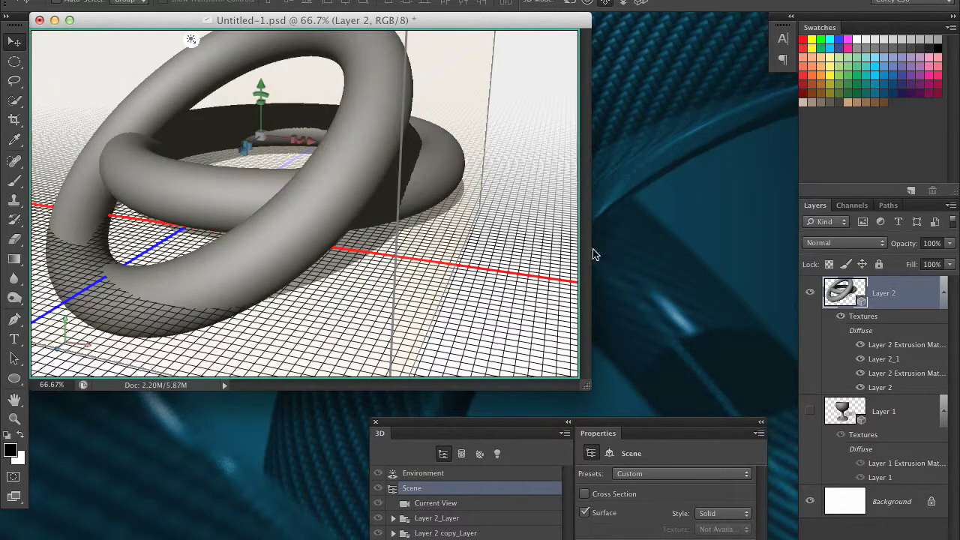
Move the upright torus mesh on the Y axis to interlock the rings, then orbit the camera around them
click(361, 182)
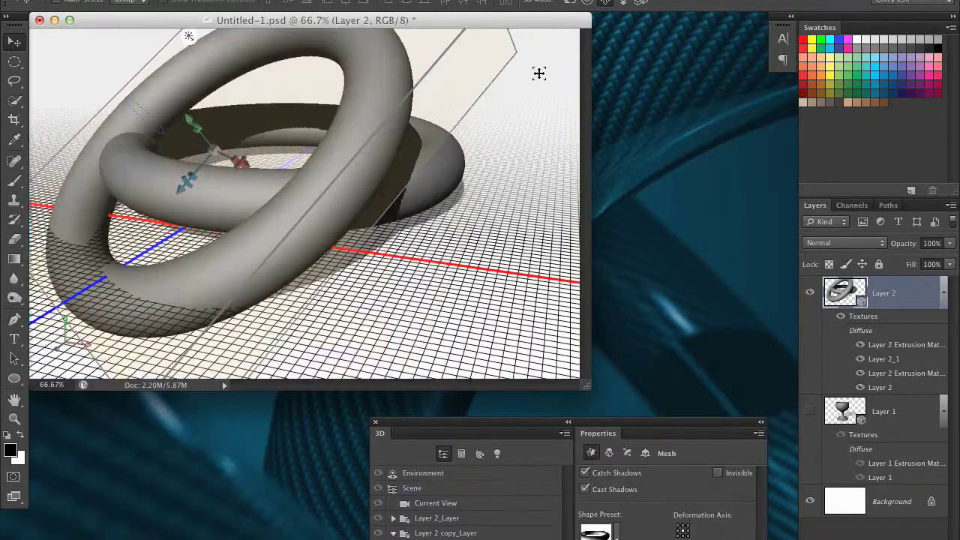
drag(532, 124, 639, 160)
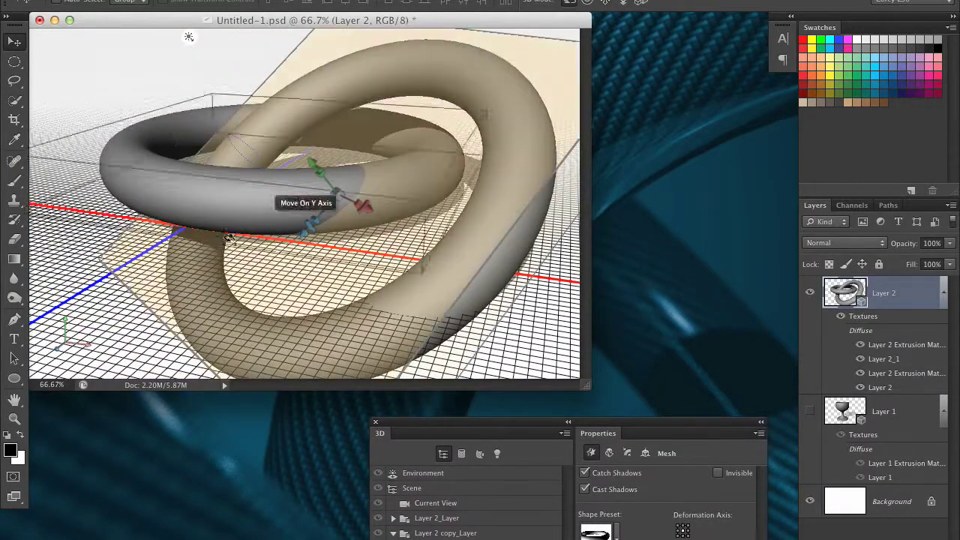
click(435, 504)
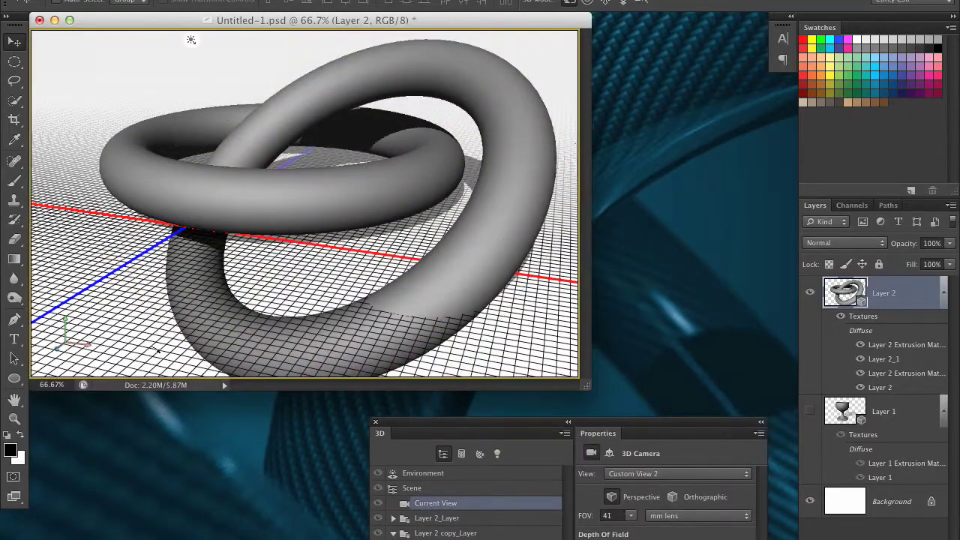
drag(285, 330, 210, 383)
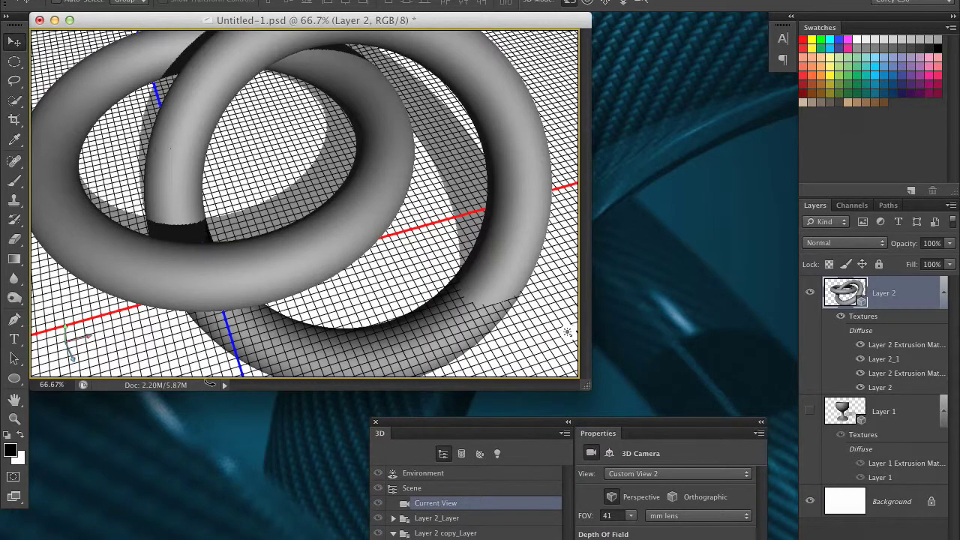
drag(210, 383, 293, 227)
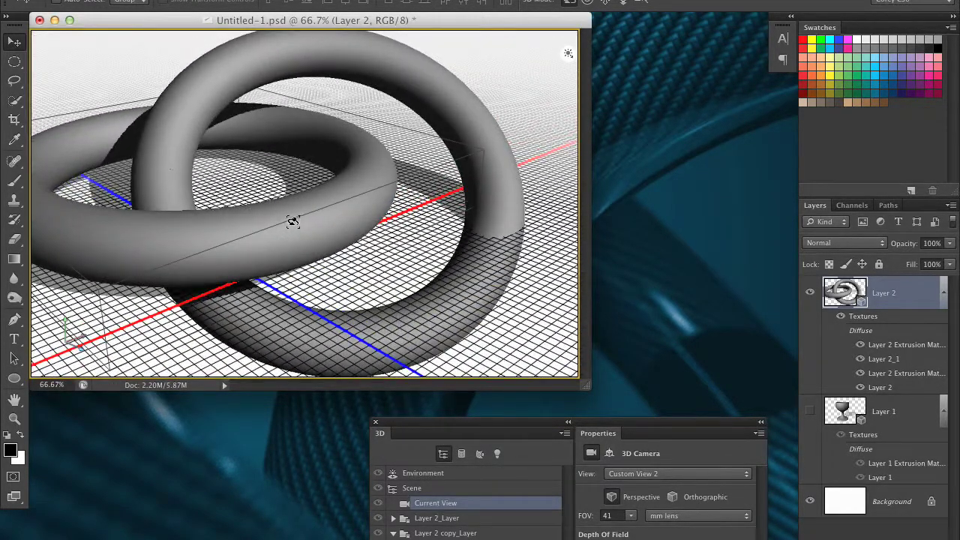